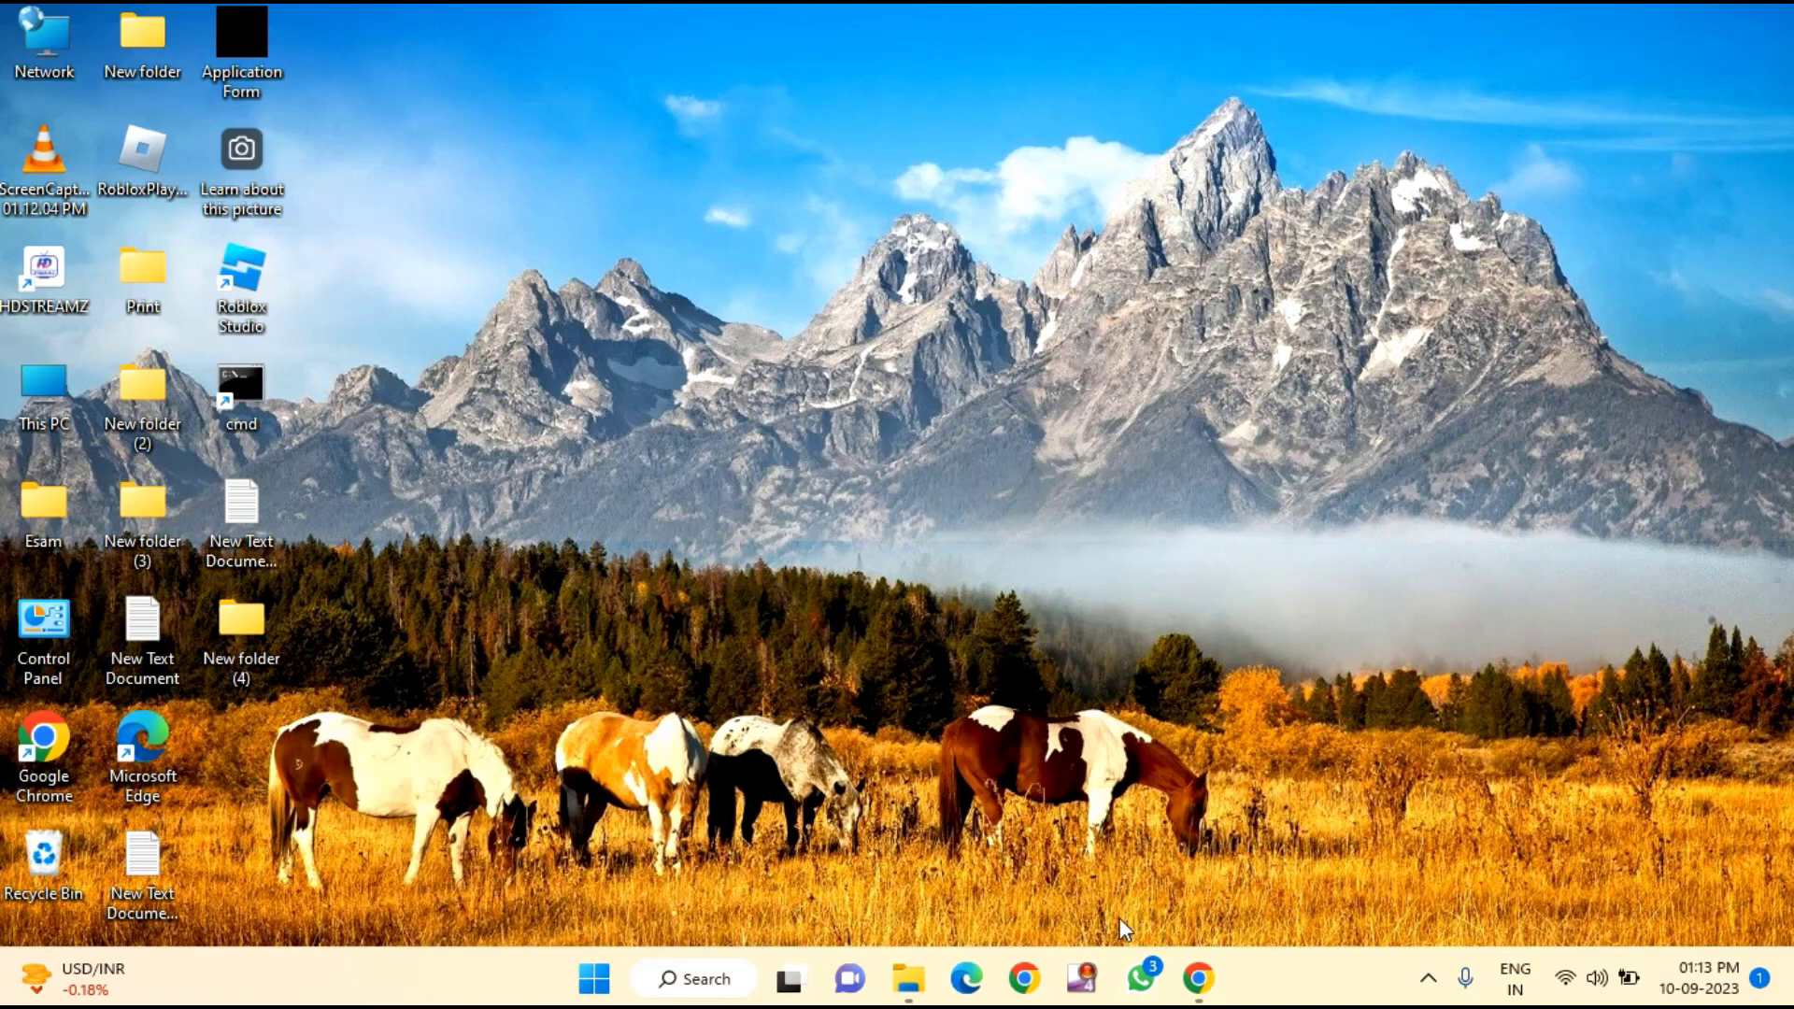
# Open Chrome's settings and maximize the browser window
pyautogui.click(1011, 984)
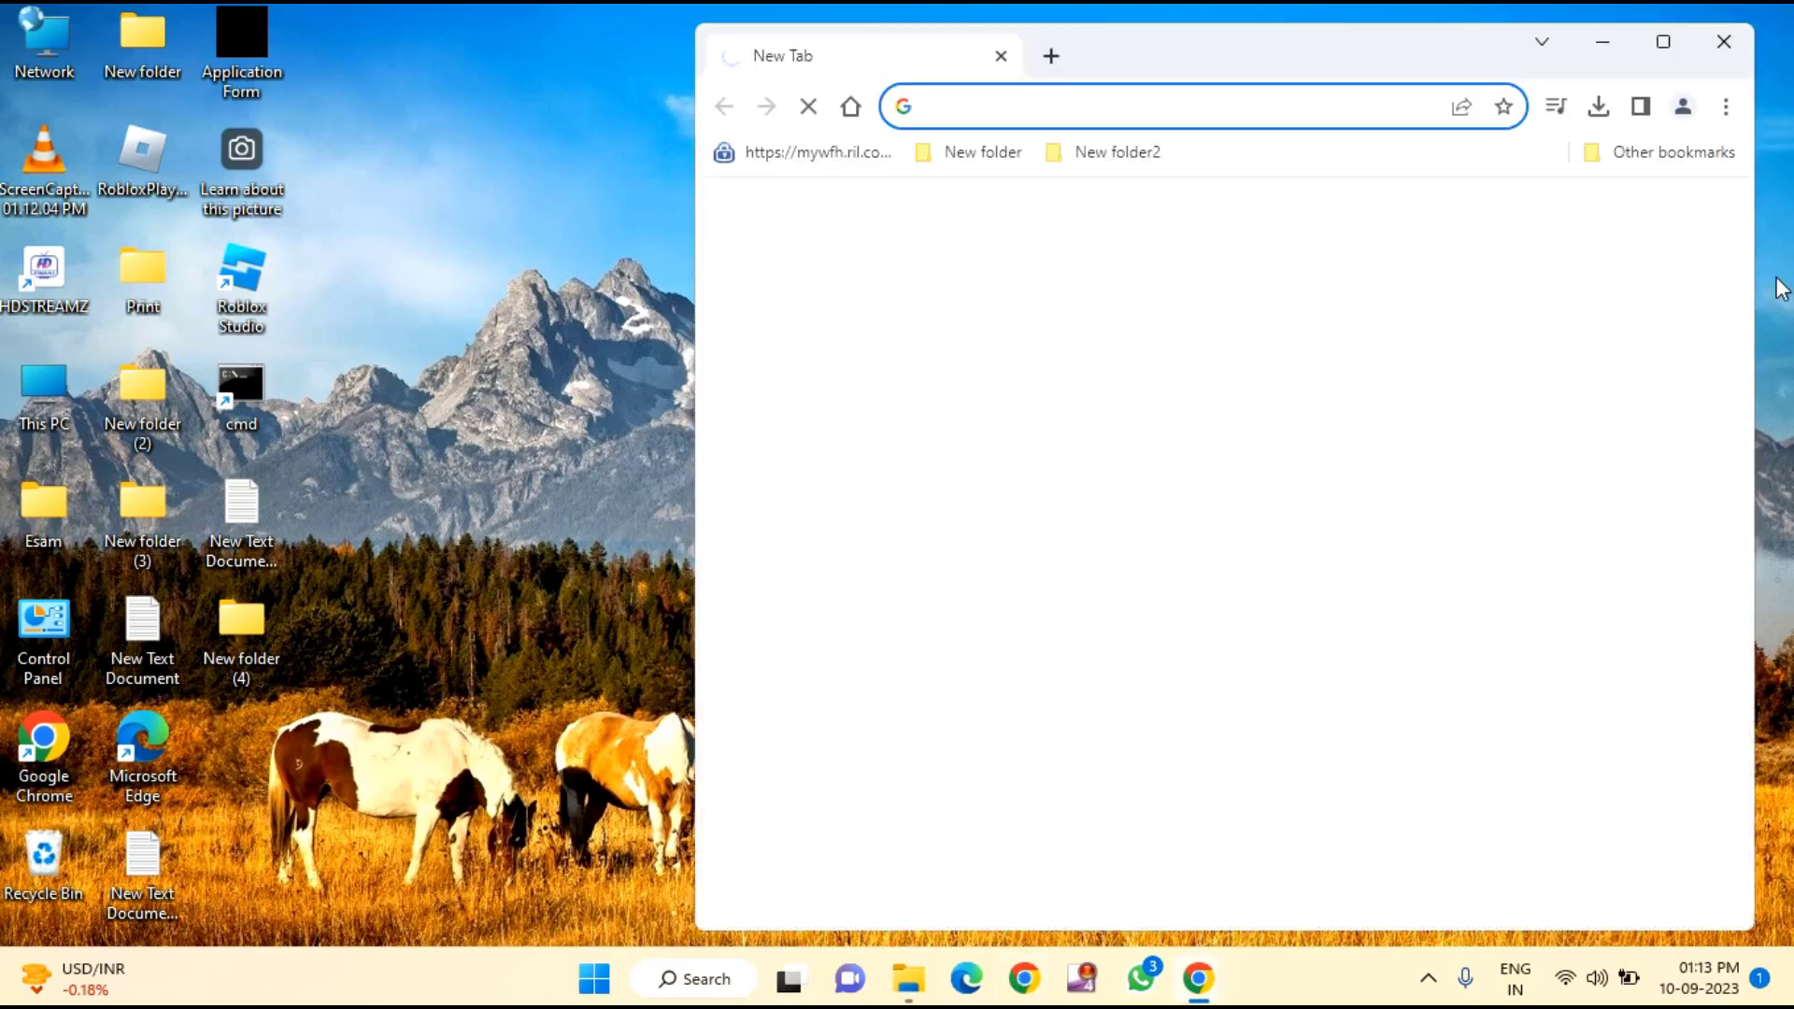
pyautogui.click(1723, 105)
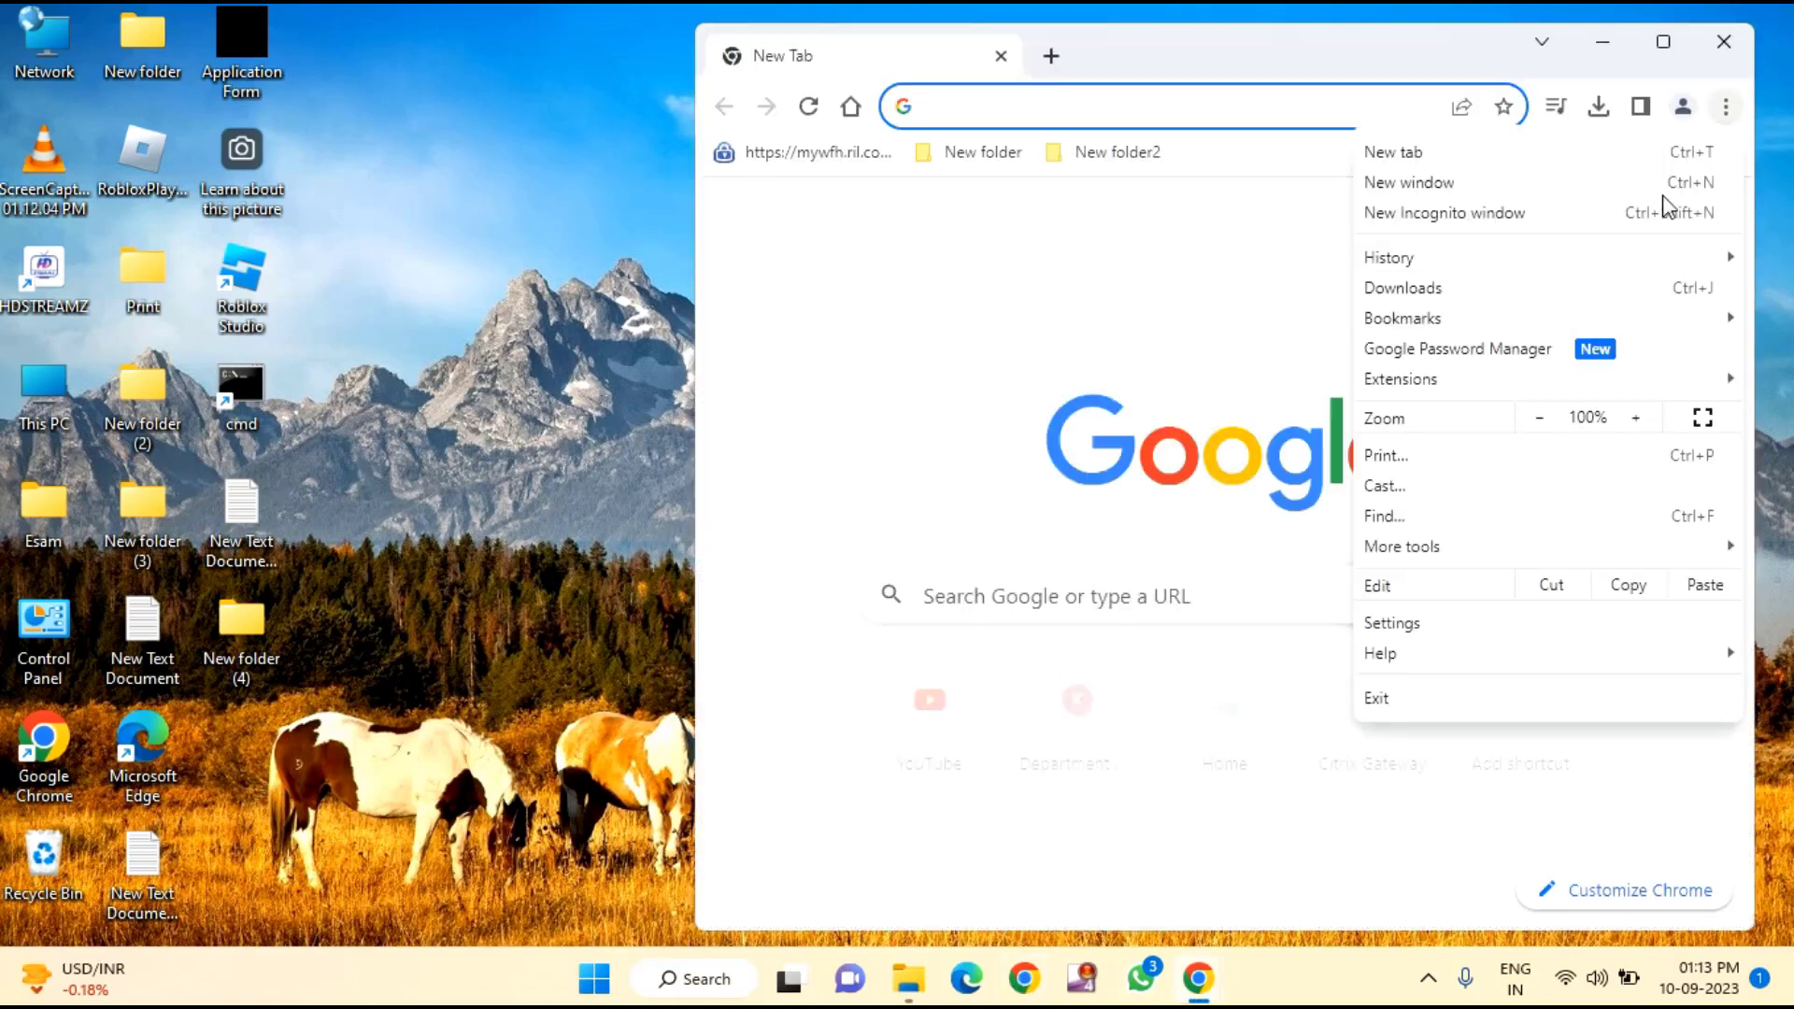
pyautogui.click(1411, 632)
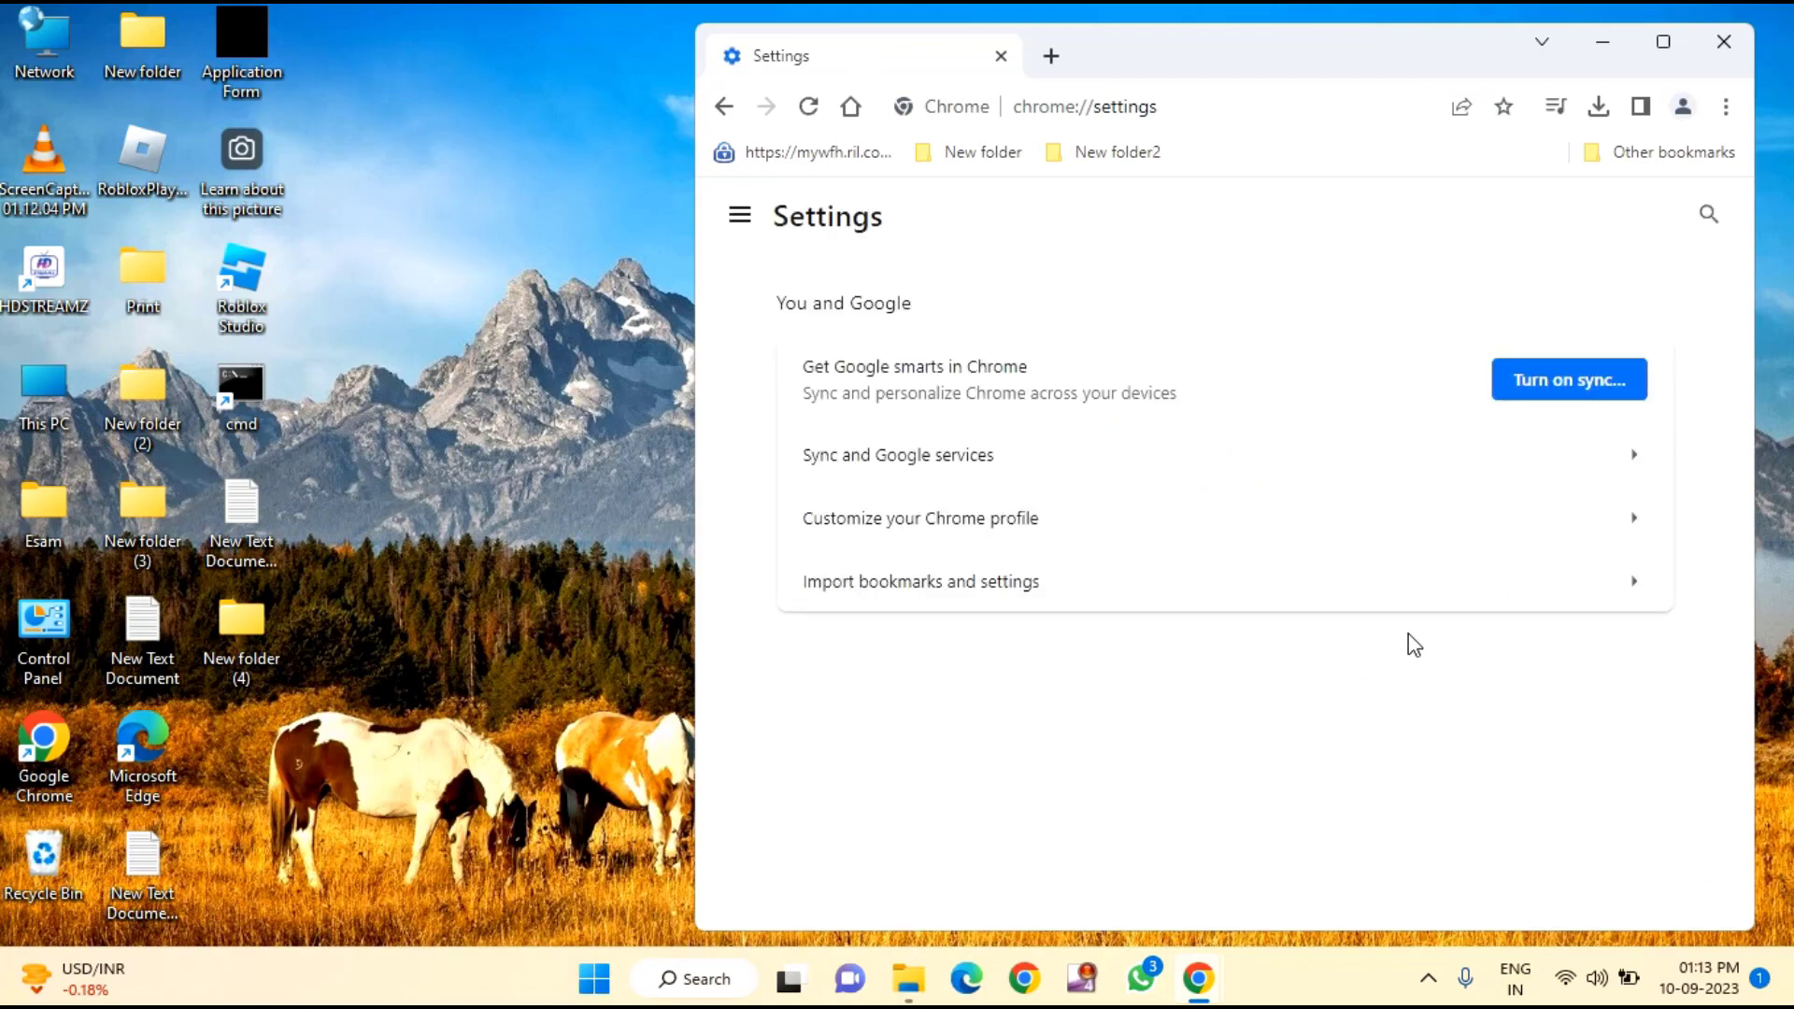
pyautogui.click(1663, 41)
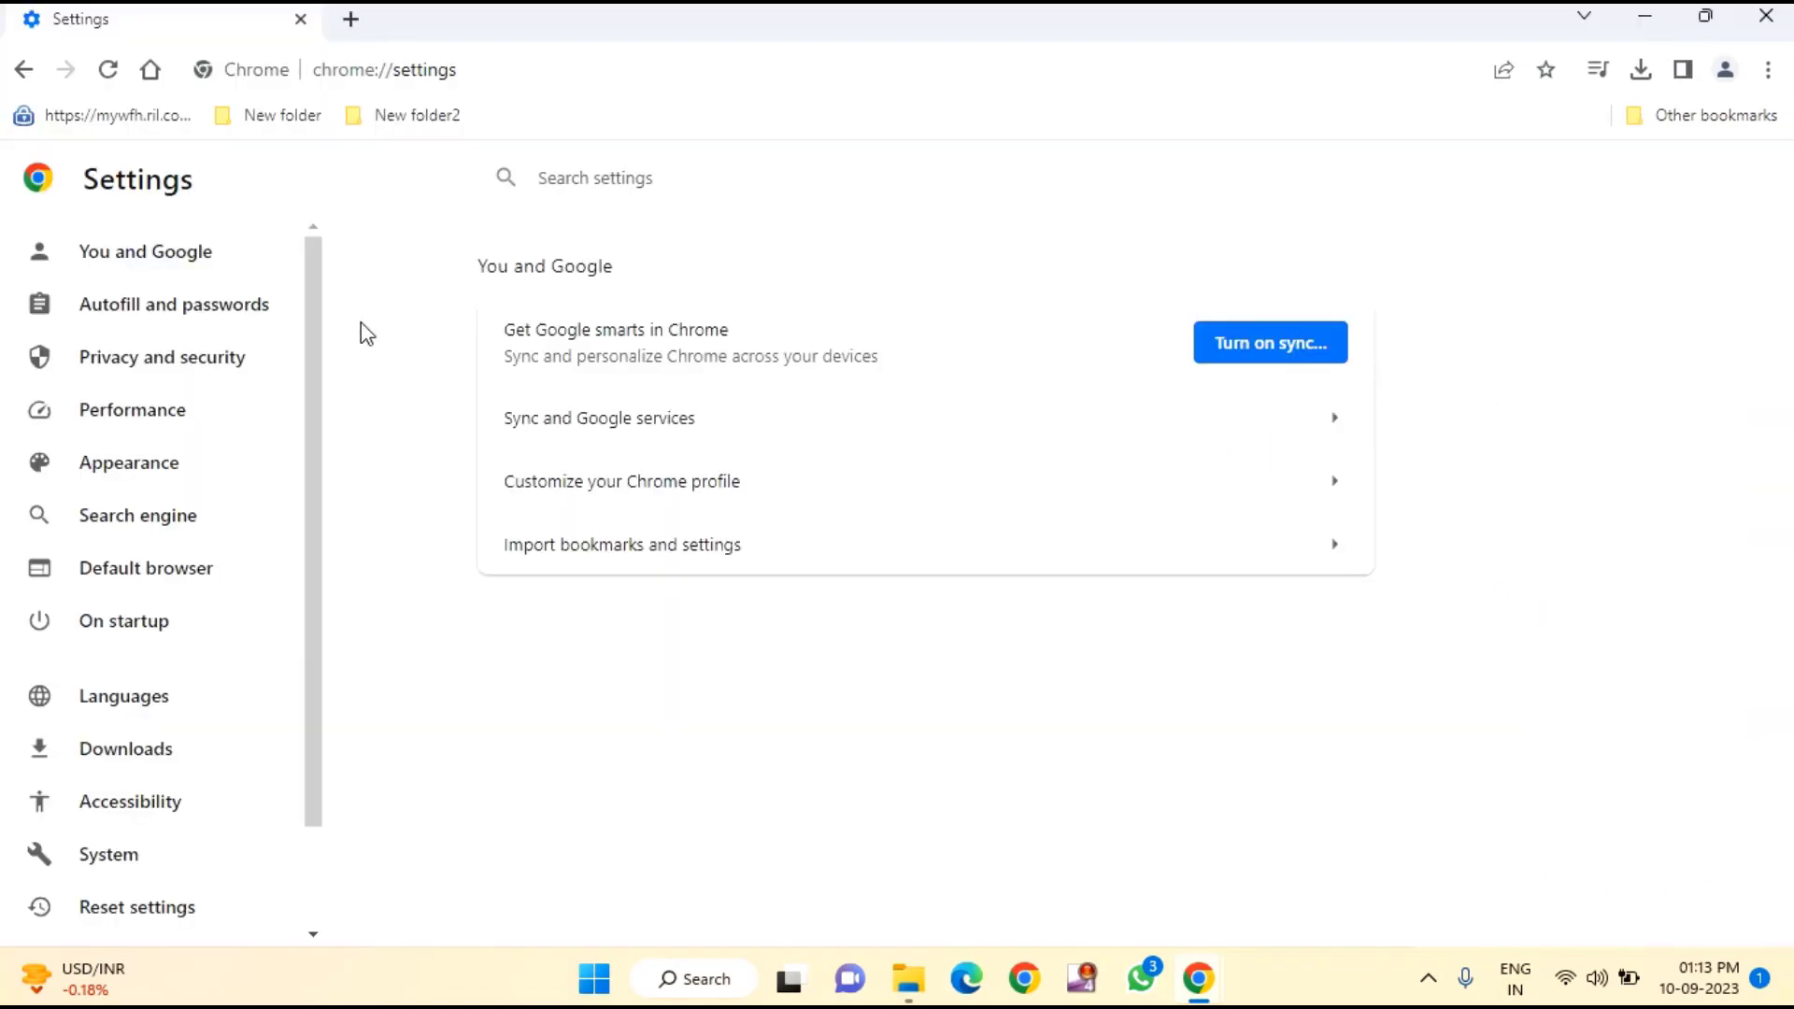
# Open the list of permissions and data stored across sites in the privacy and security site settings
pyautogui.click(174, 376)
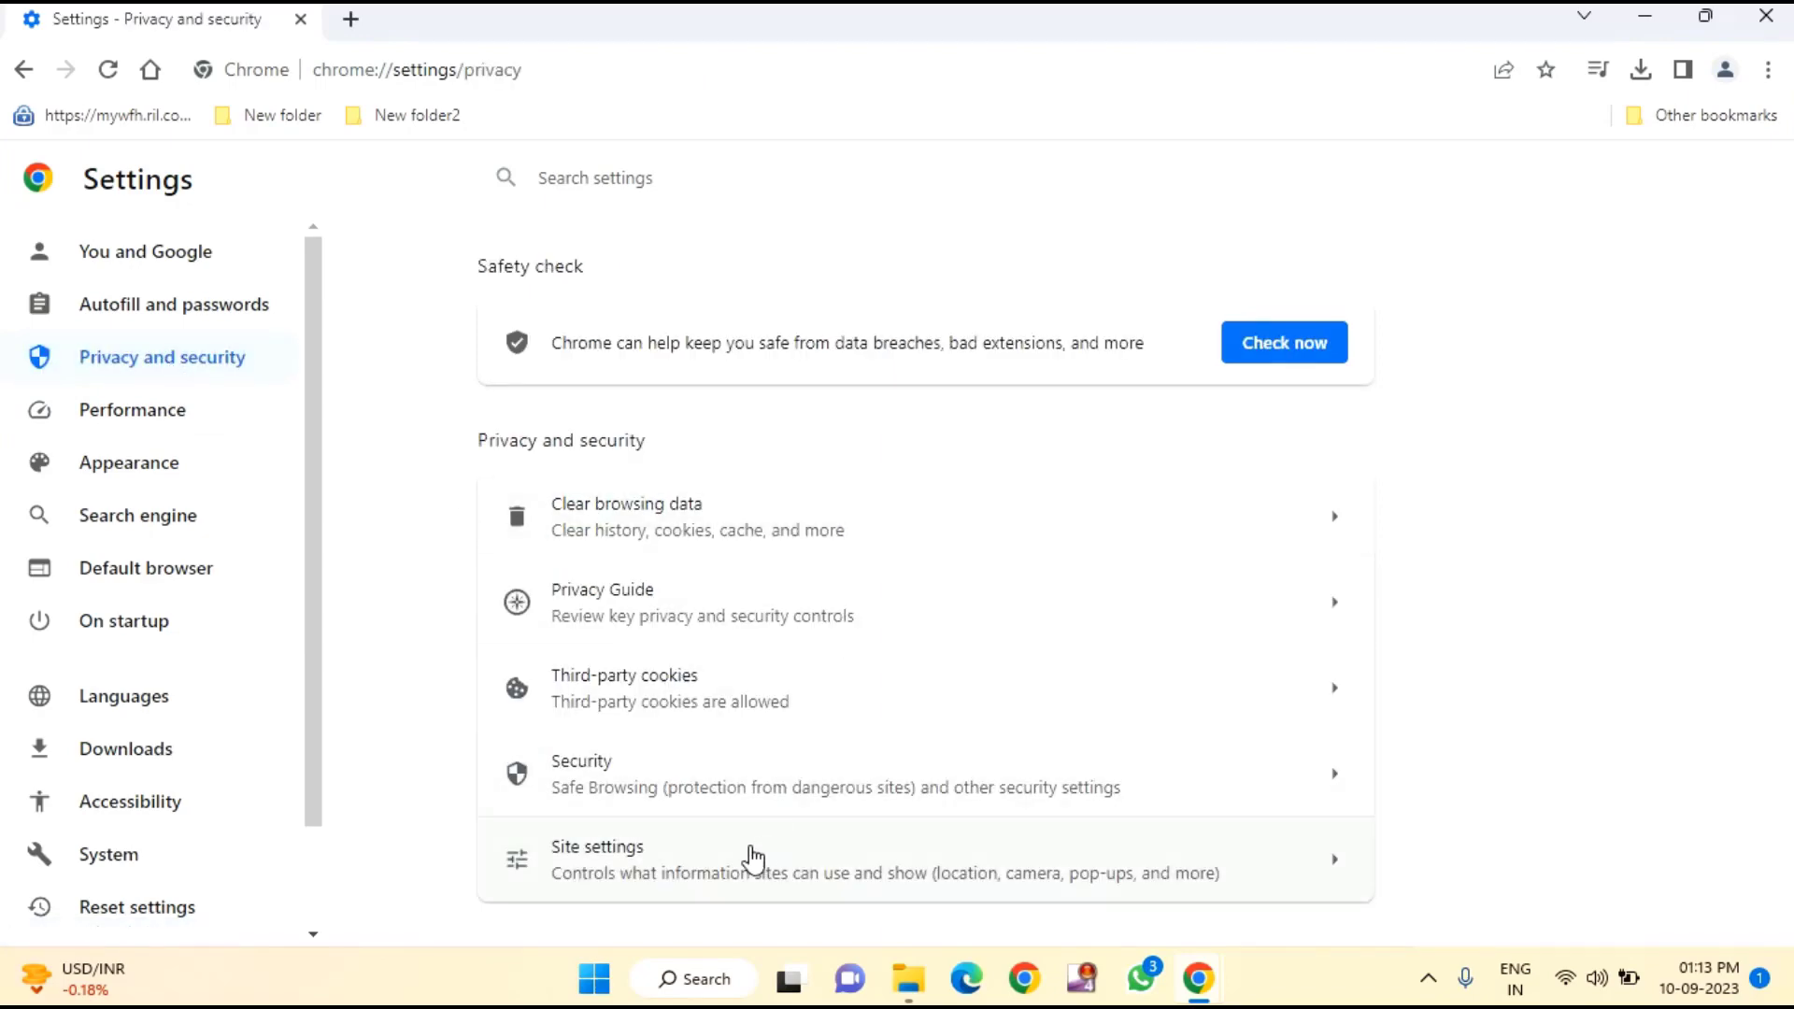
pyautogui.click(704, 874)
pyautogui.scroll(-1, 729, 804)
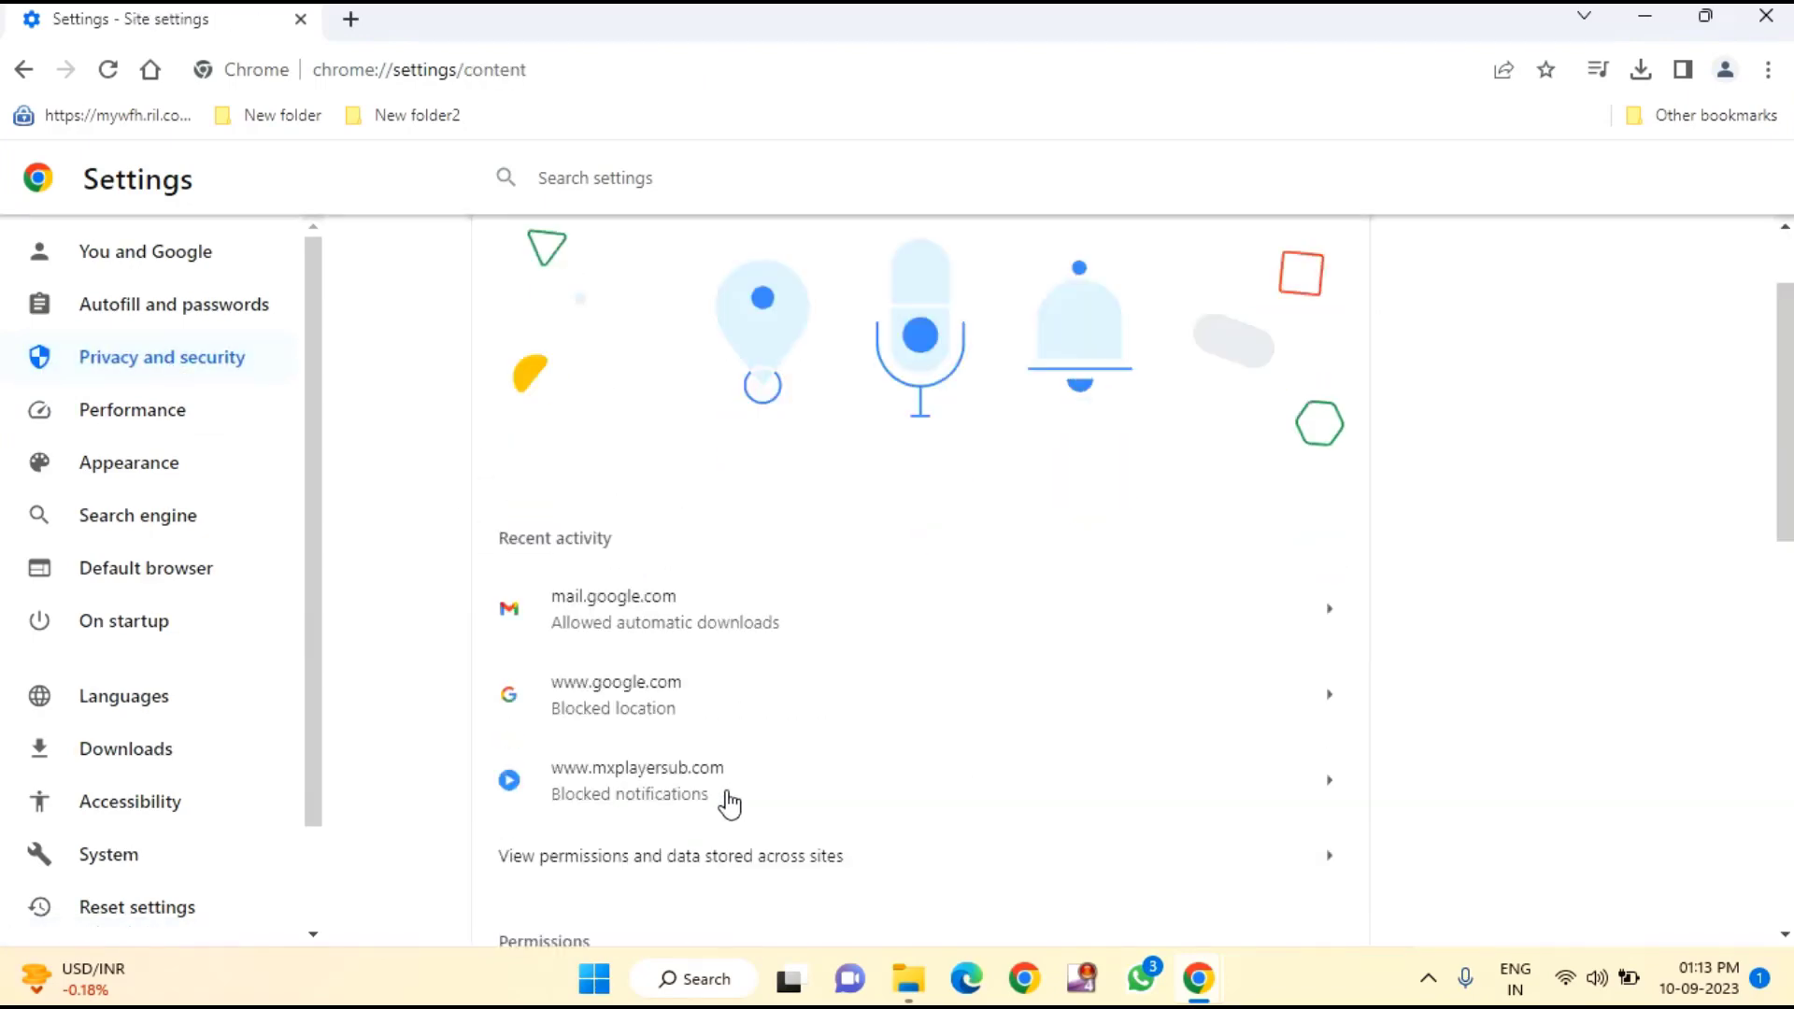
pyautogui.scroll(-1, 729, 801)
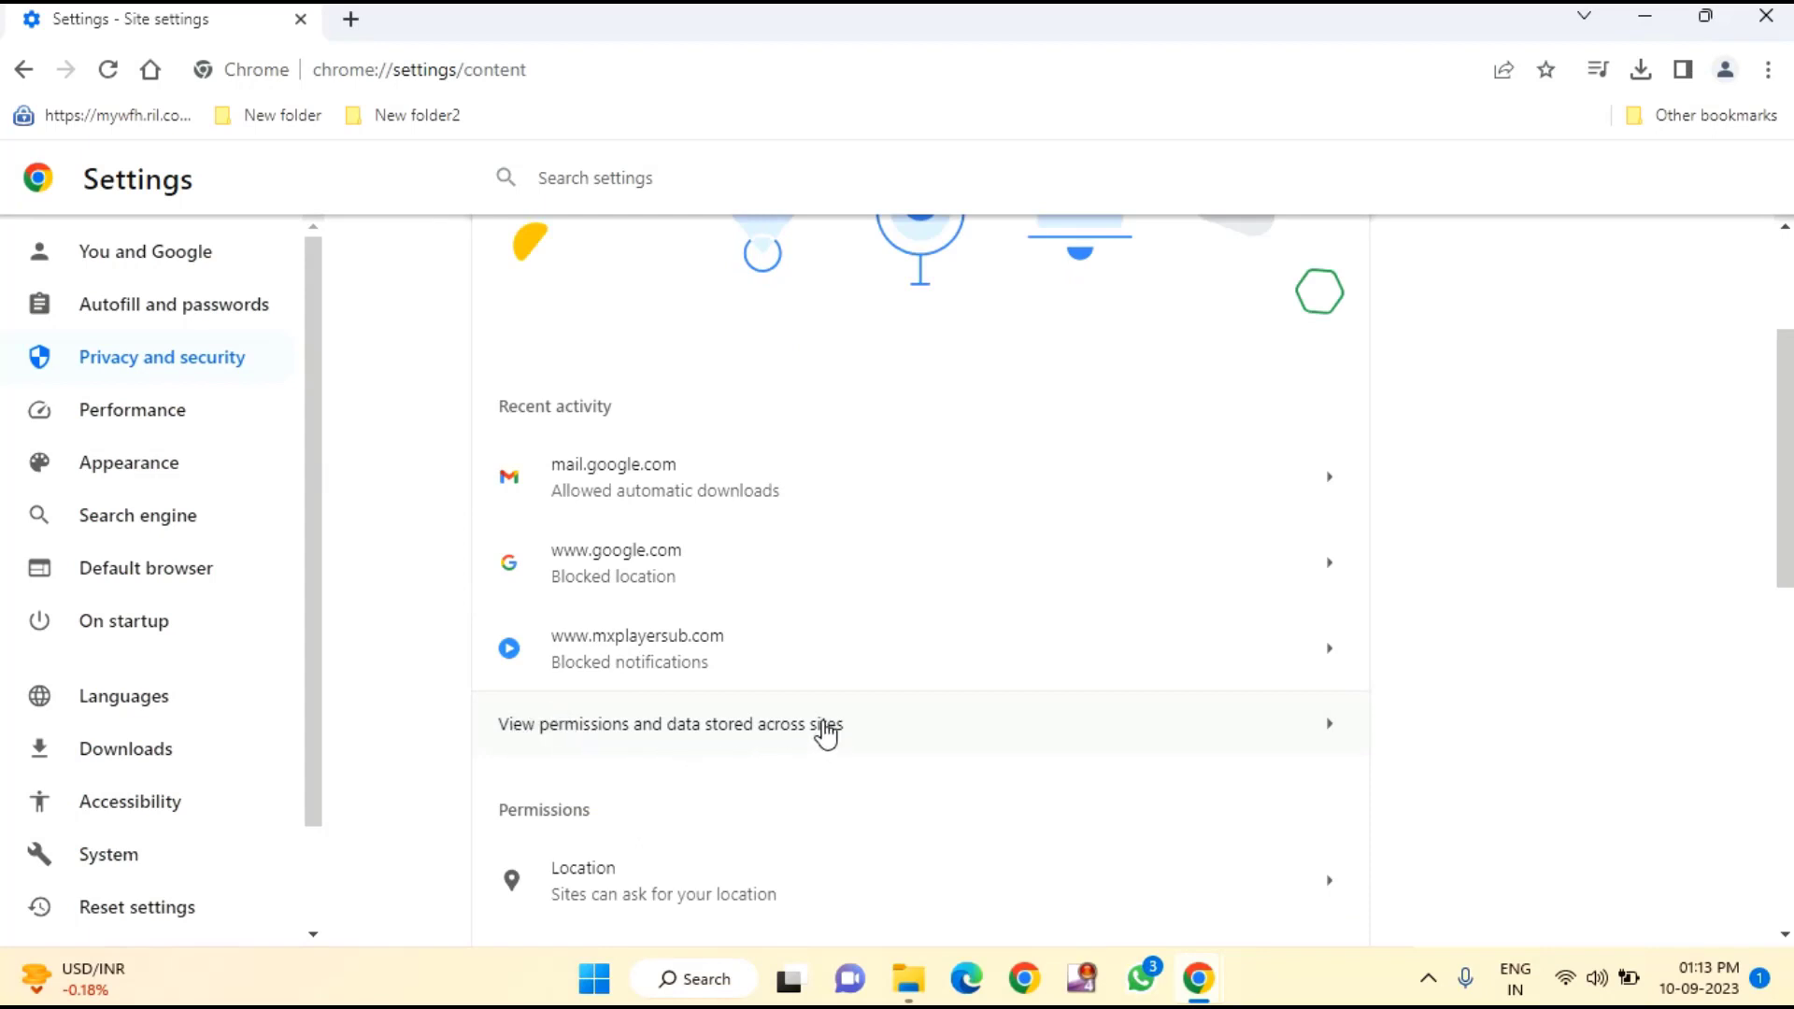
pyautogui.click(825, 734)
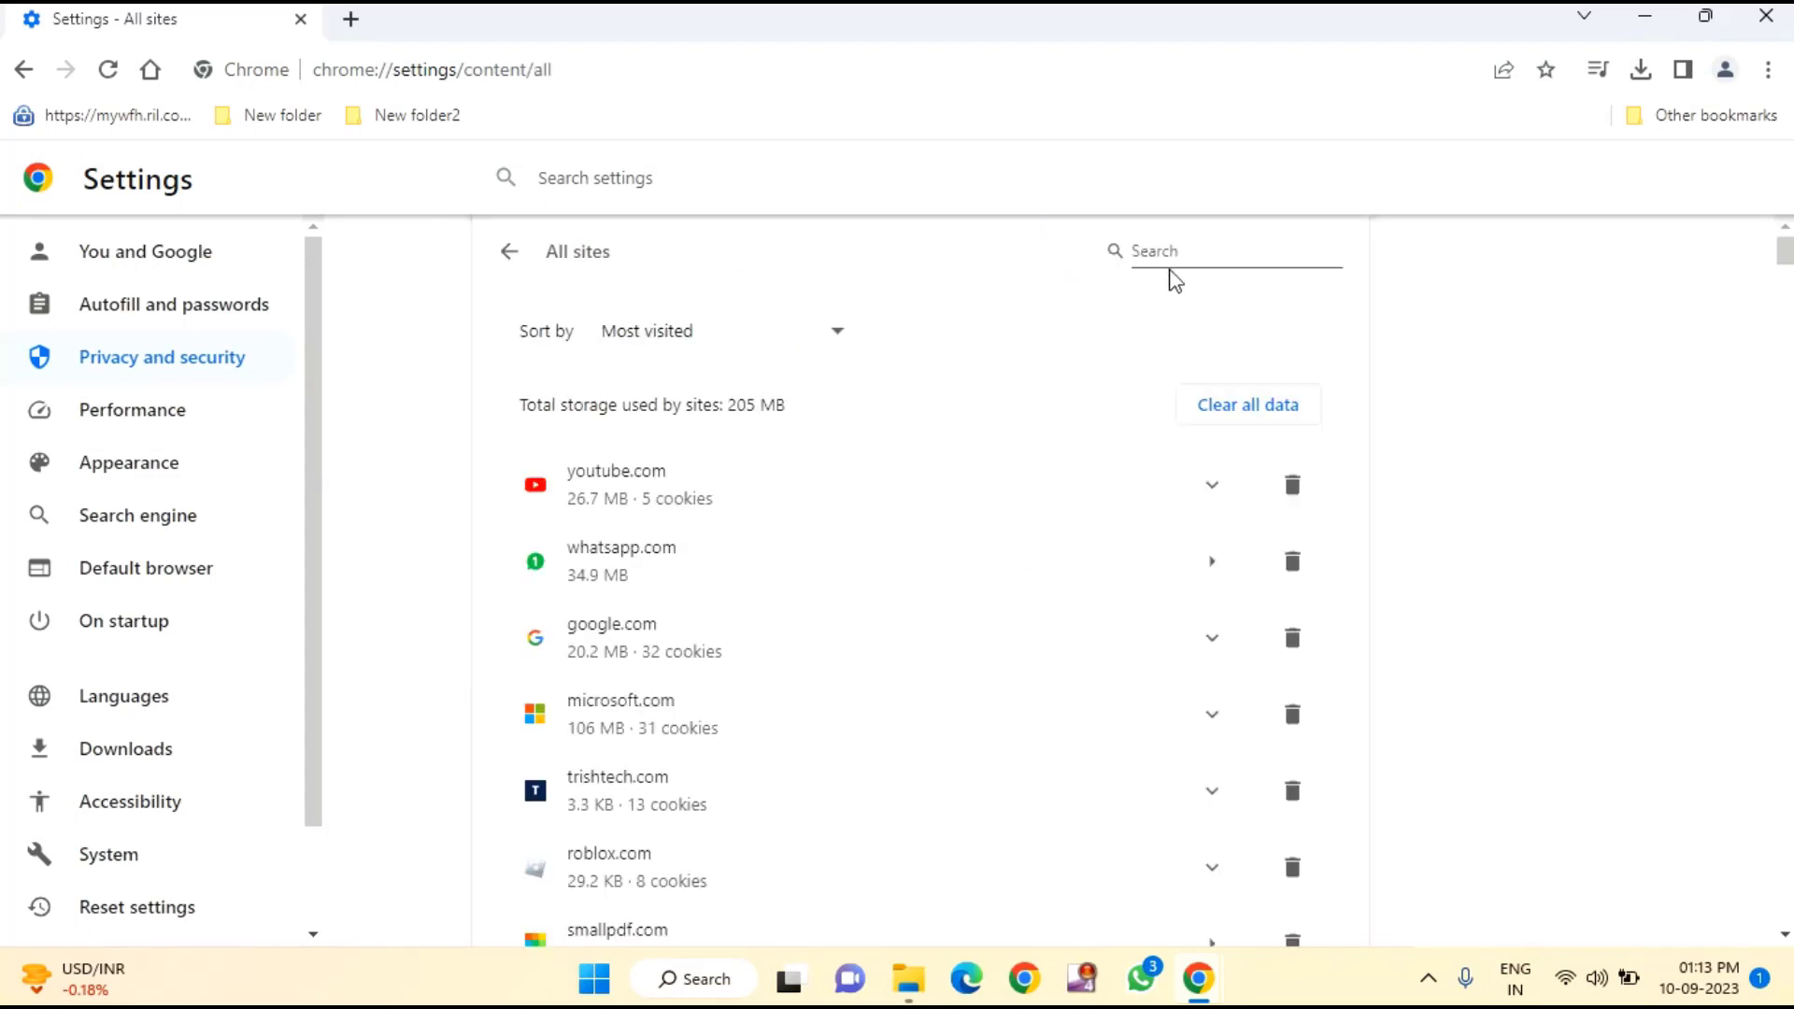
# Find roblox in the list of sites, clear the site data and permissions for roblox.com, and close the browser
pyautogui.click(1202, 248)
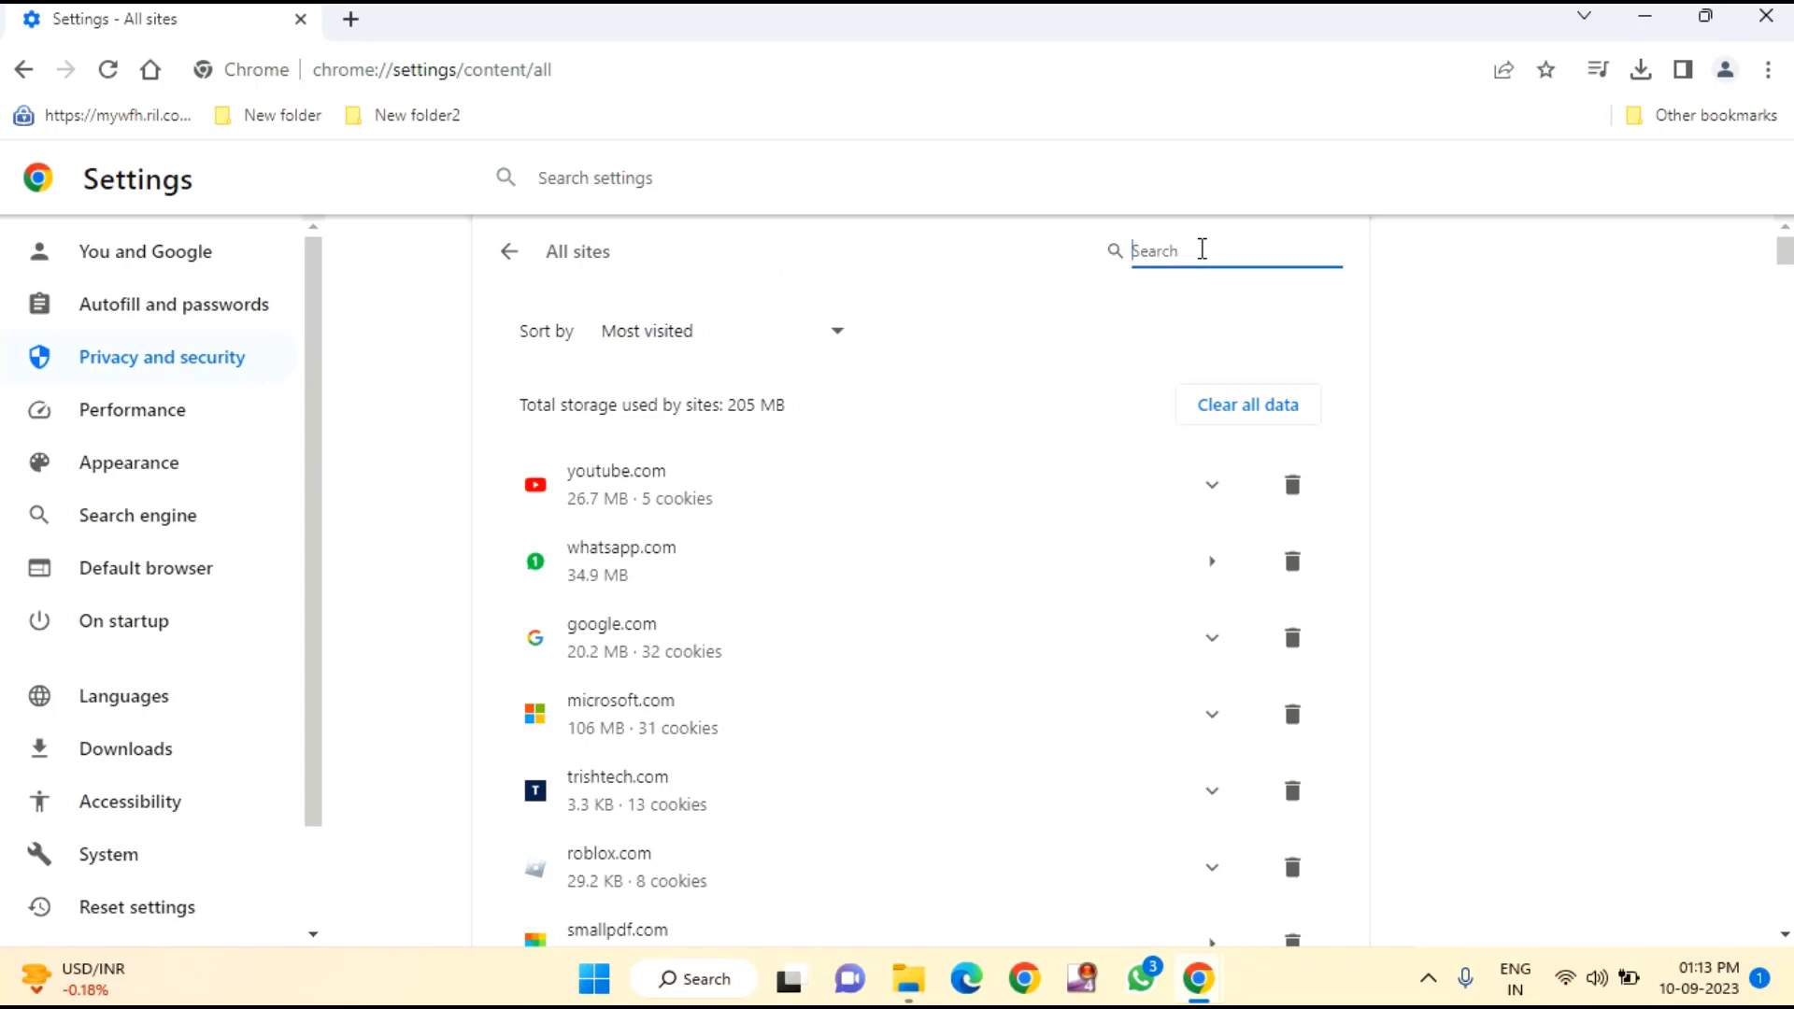
pyautogui.write('roblox')
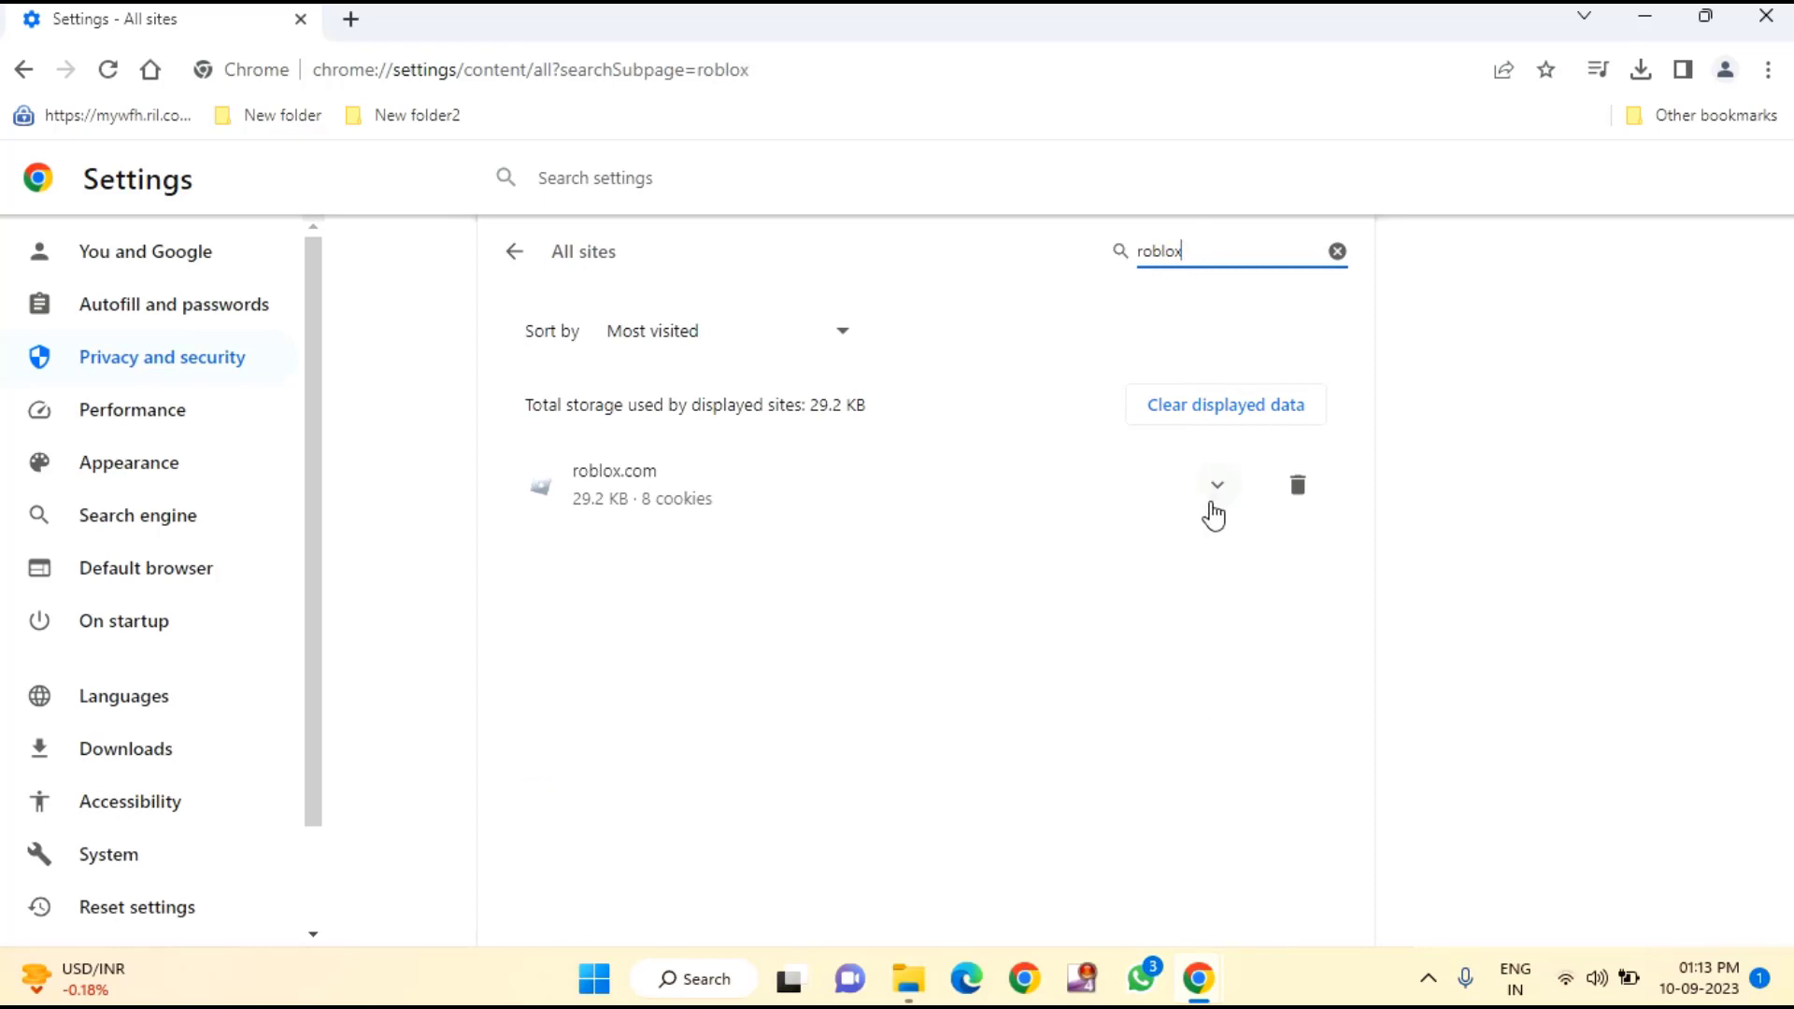
pyautogui.click(1300, 493)
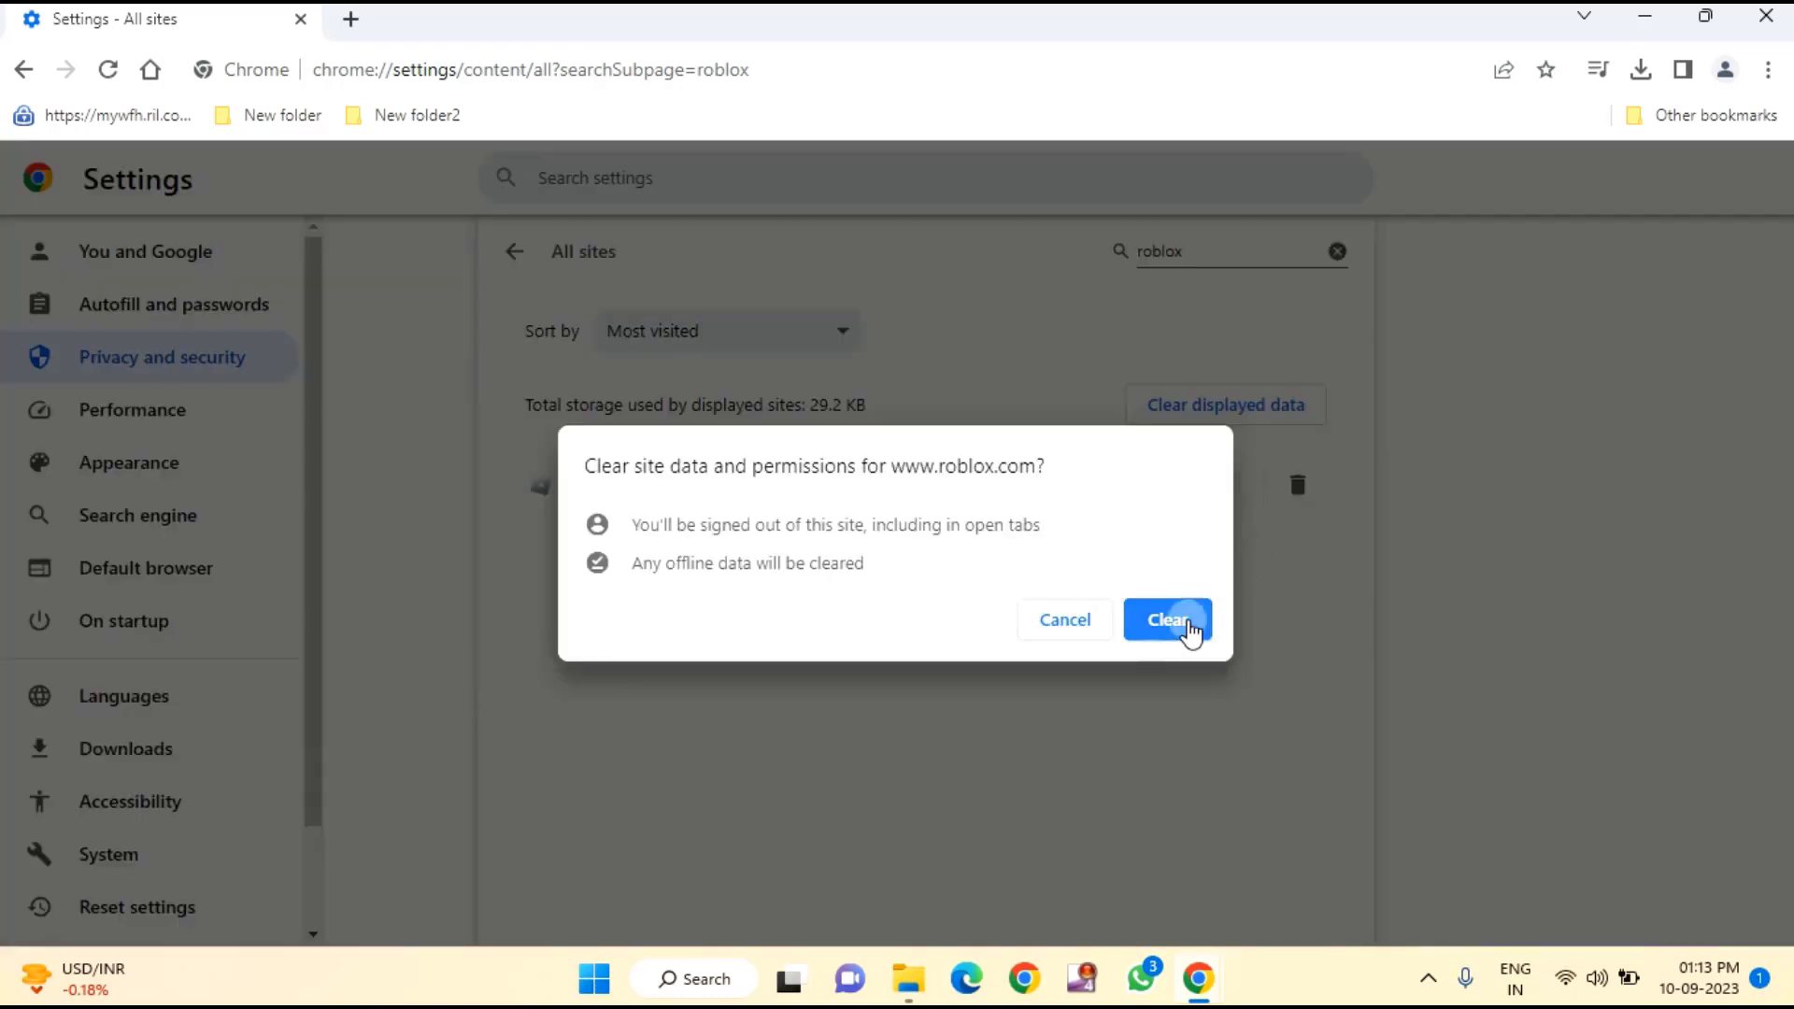
pyautogui.click(1187, 626)
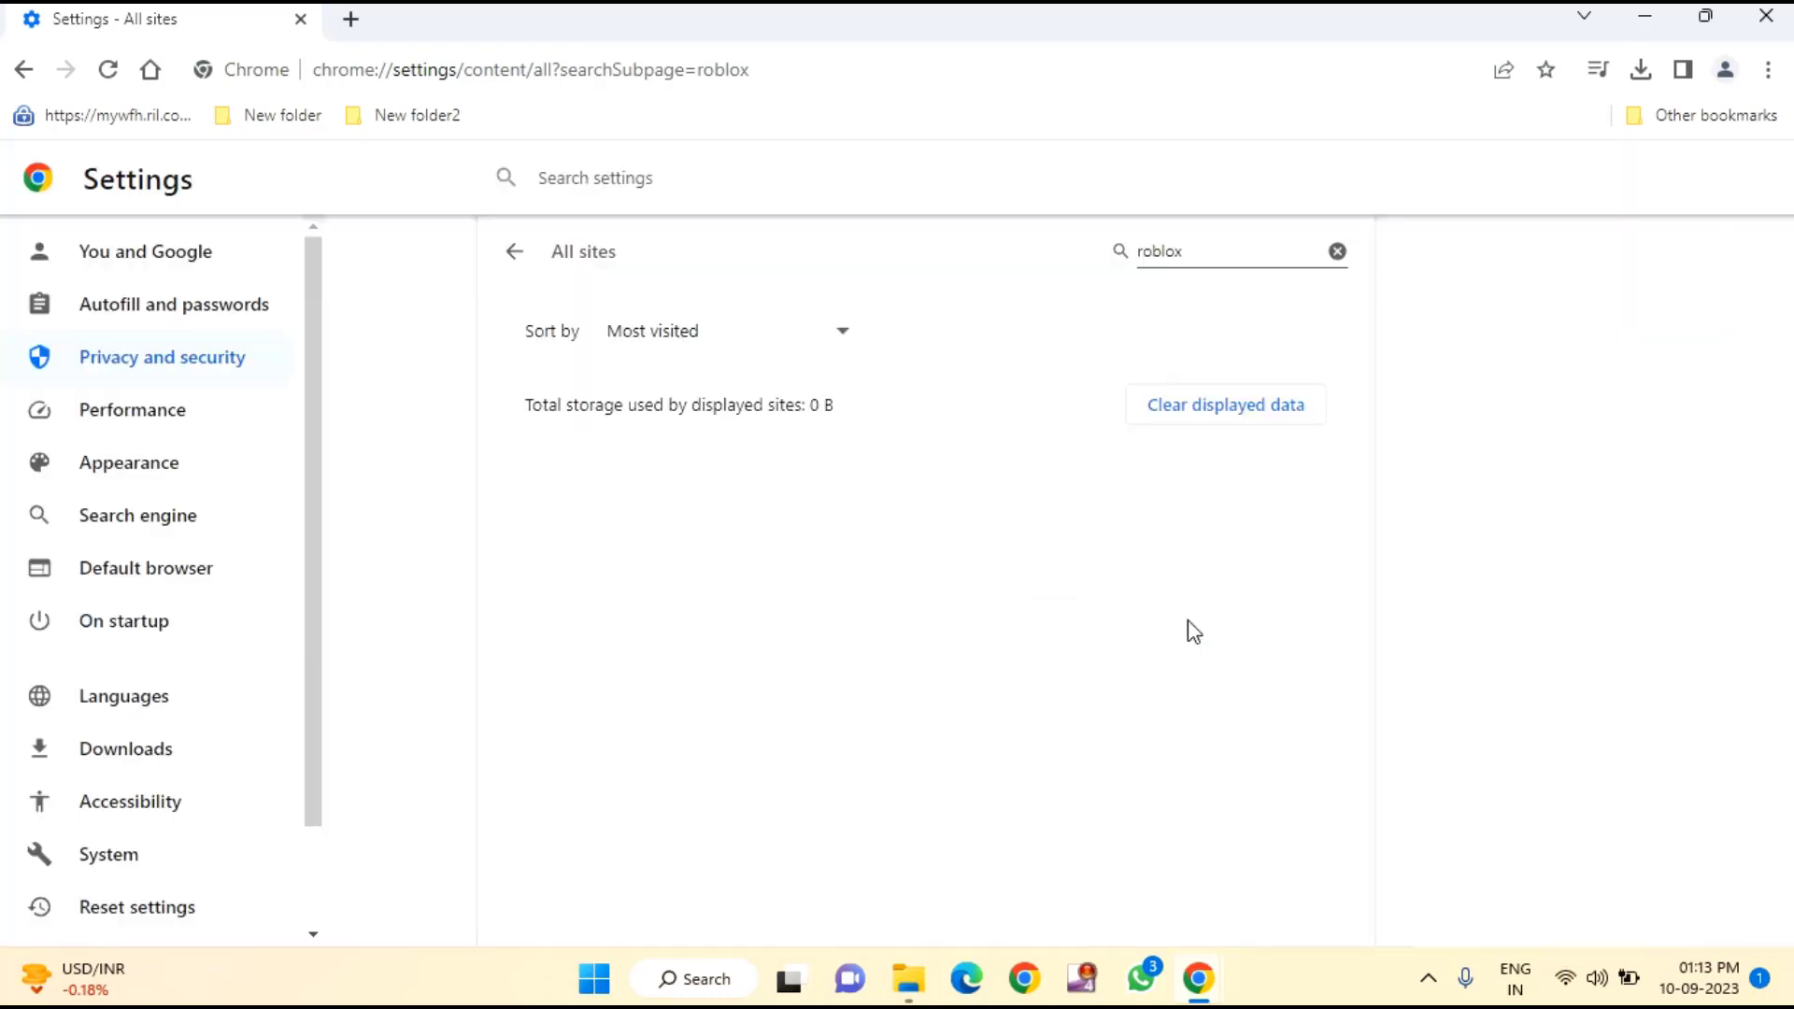
pyautogui.click(1768, 13)
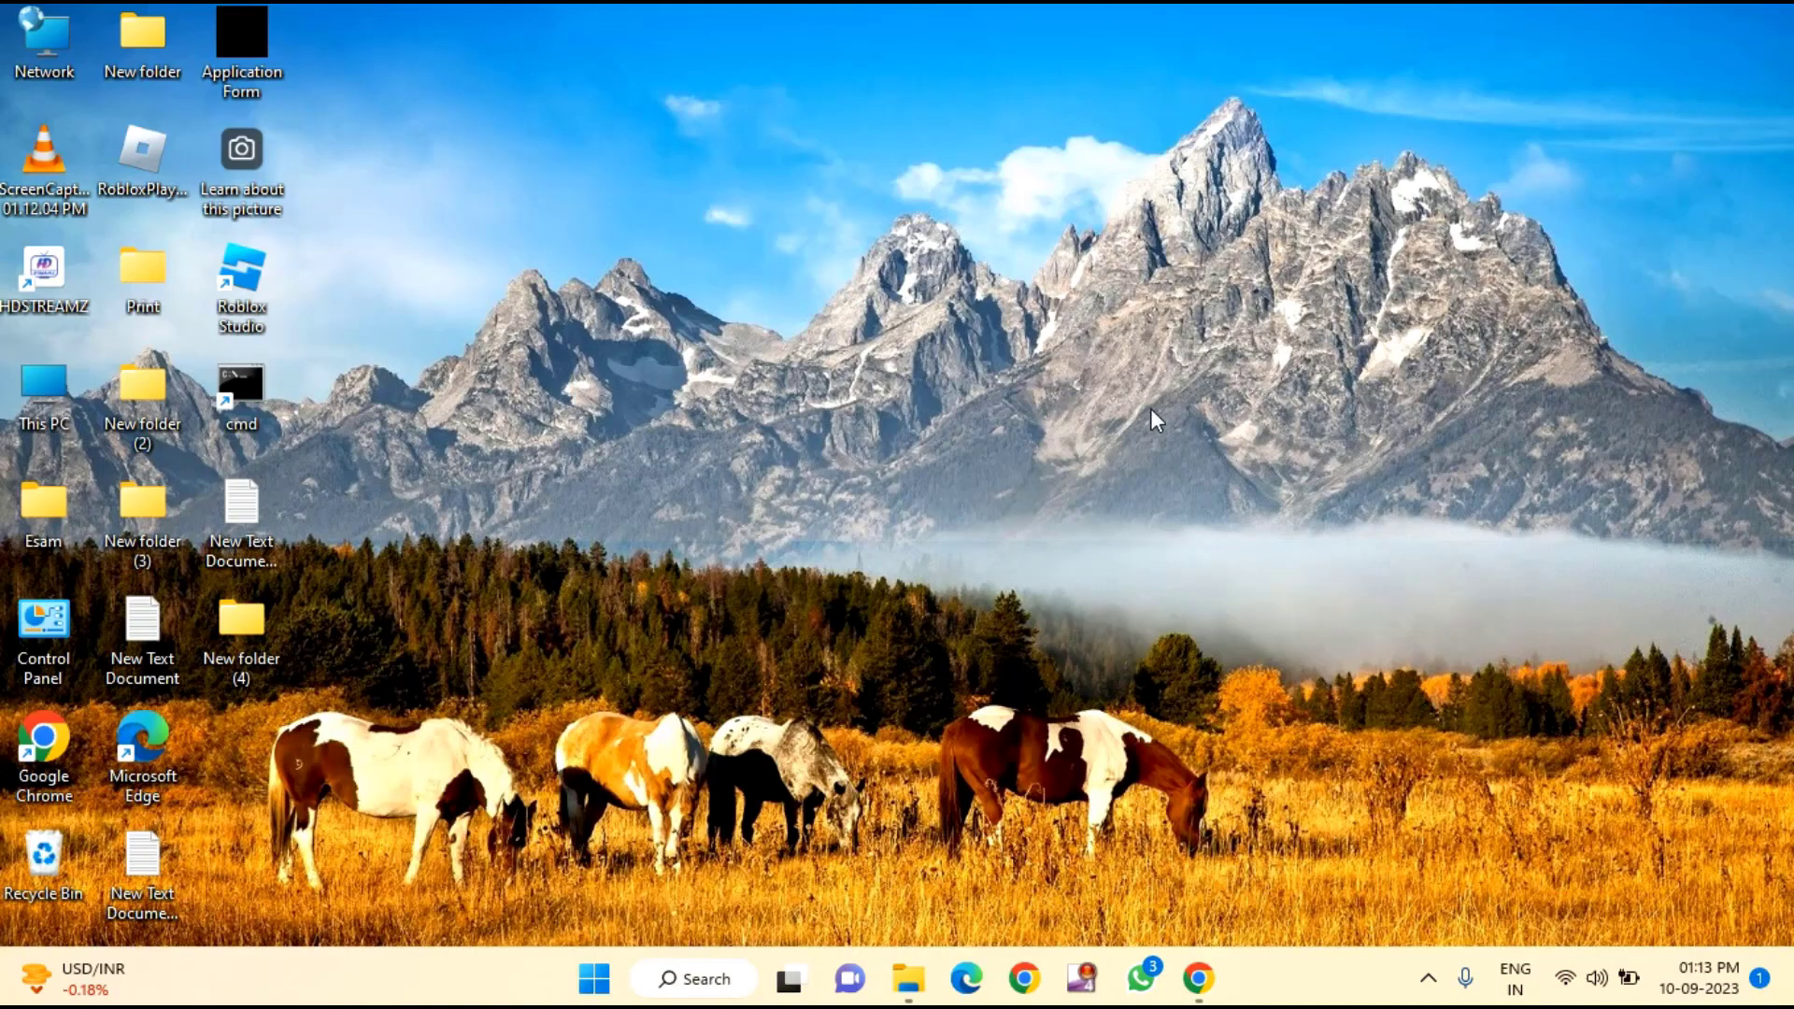
# Open the local application data folder by running %localappdata%
pyautogui.press('super+r')
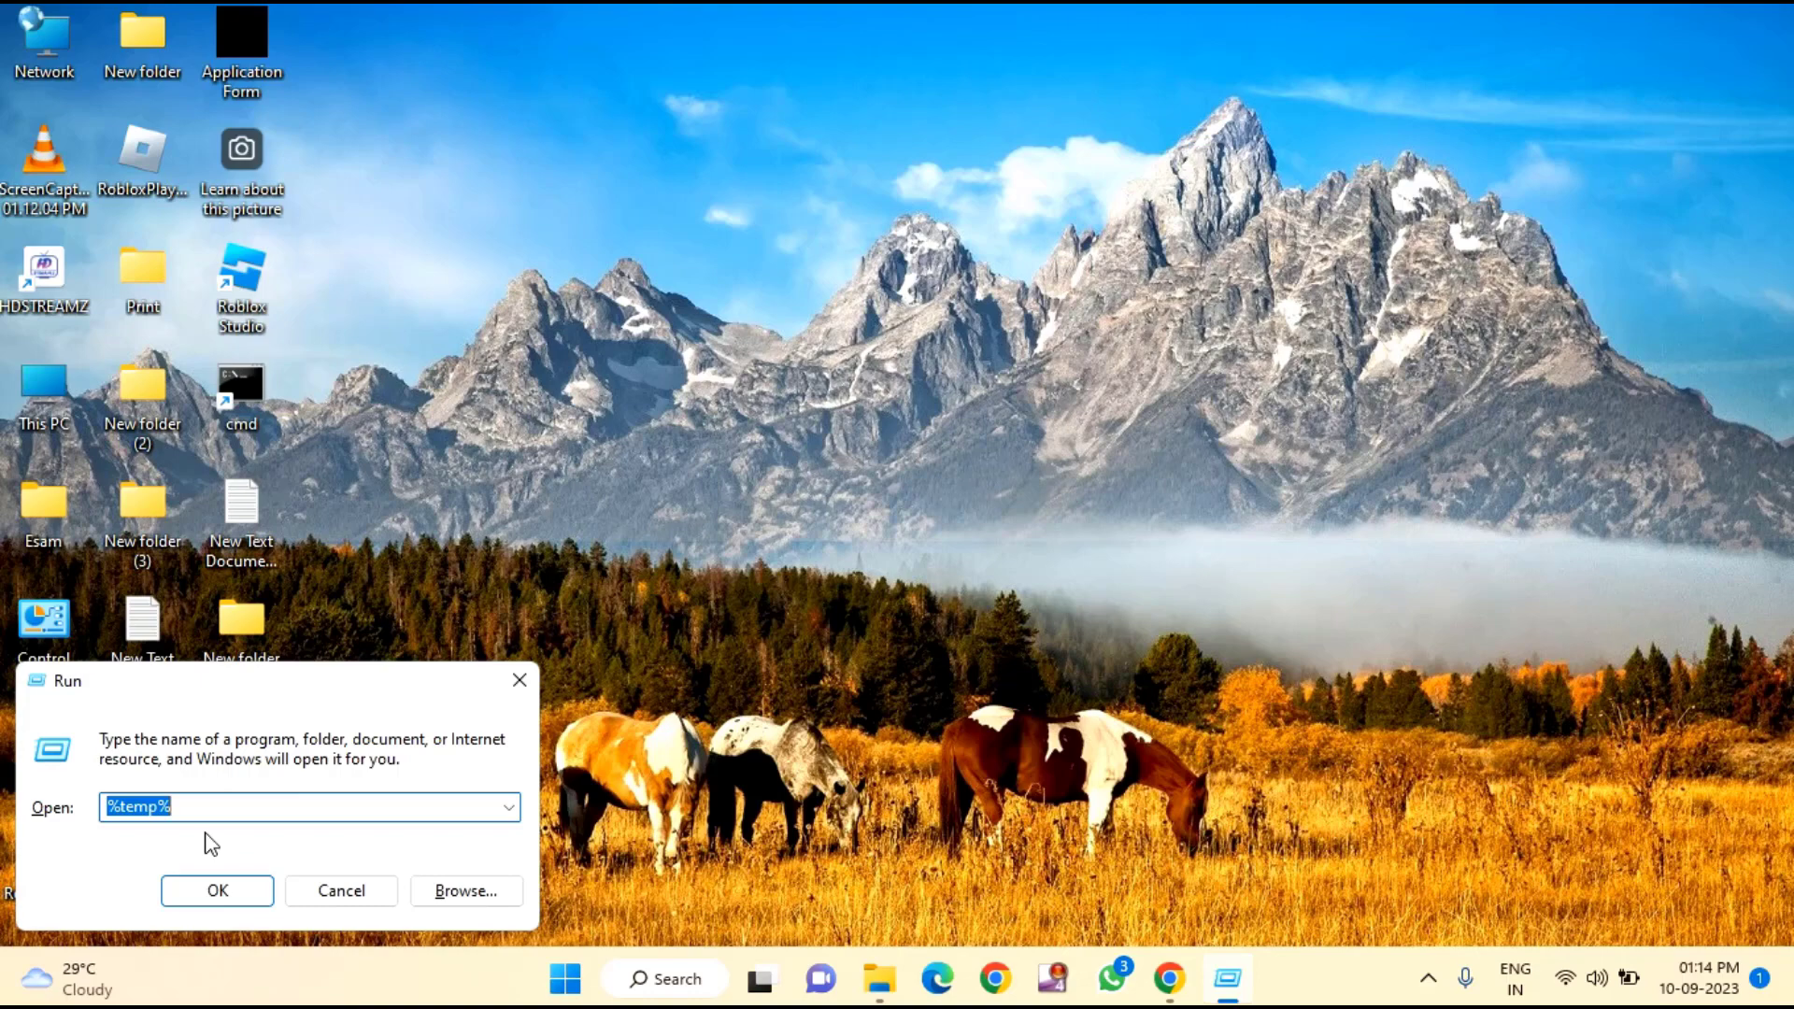
pyautogui.write('%')
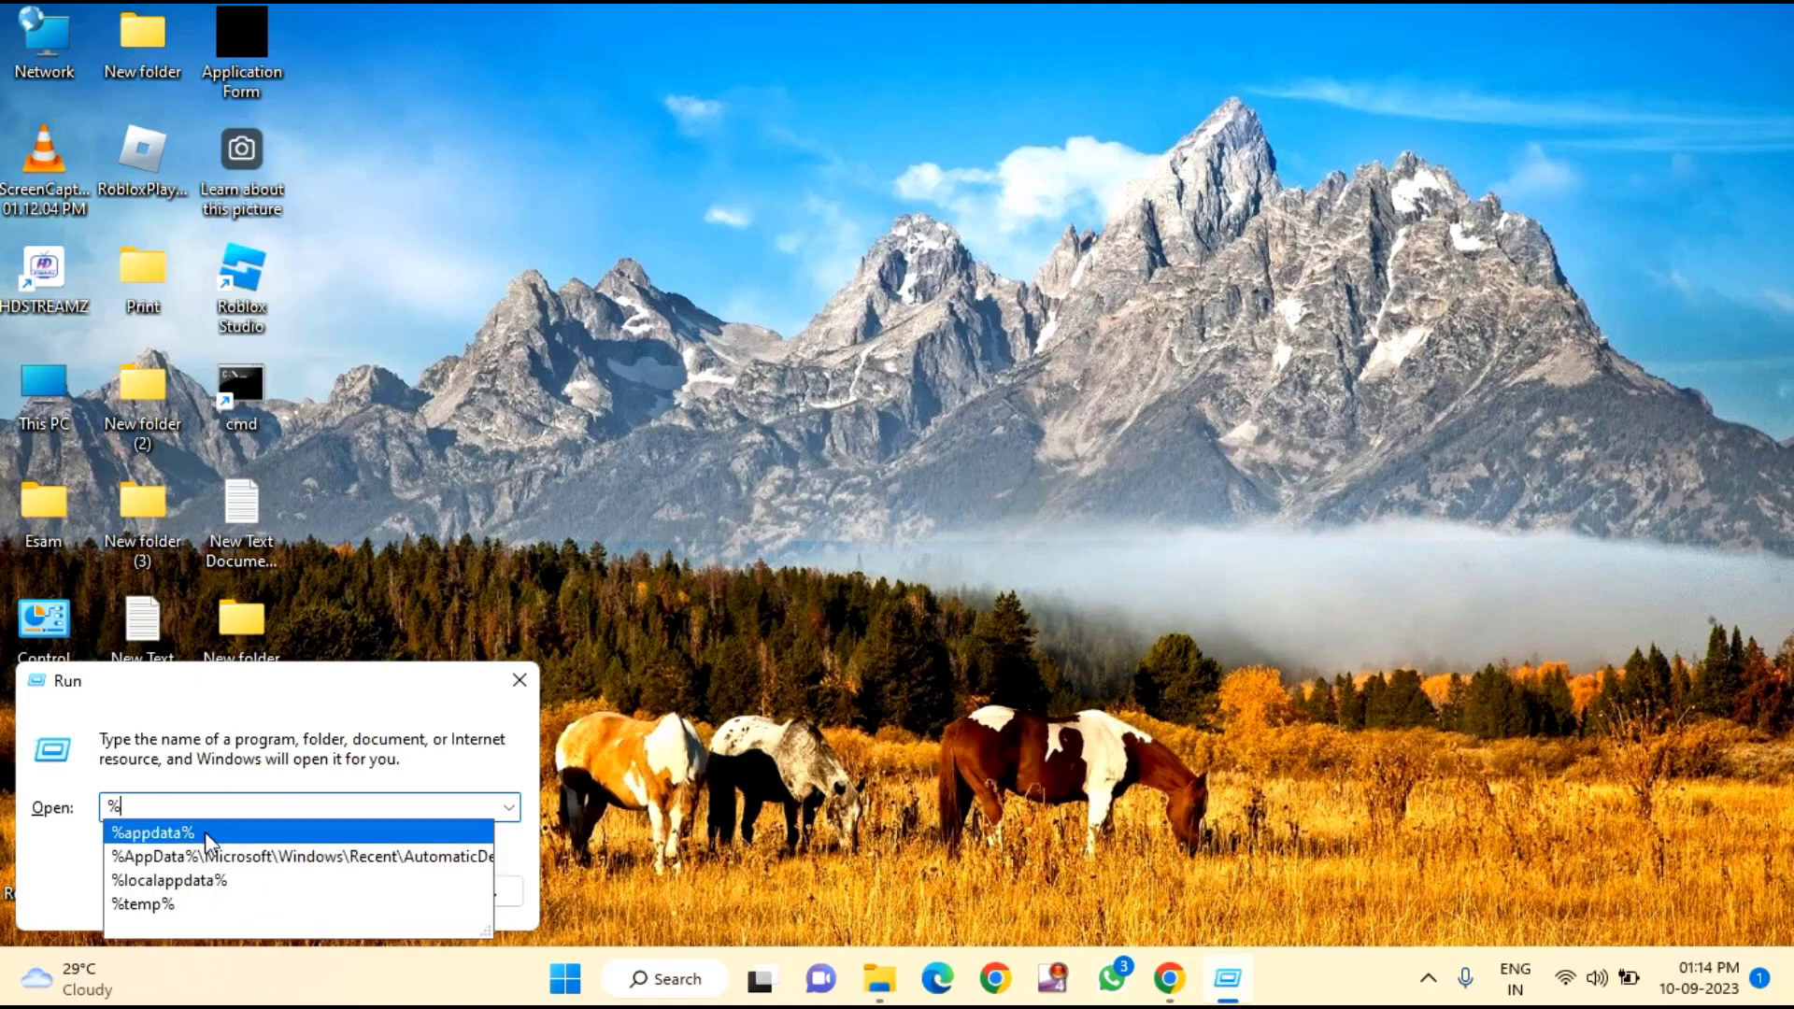
pyautogui.write('loc')
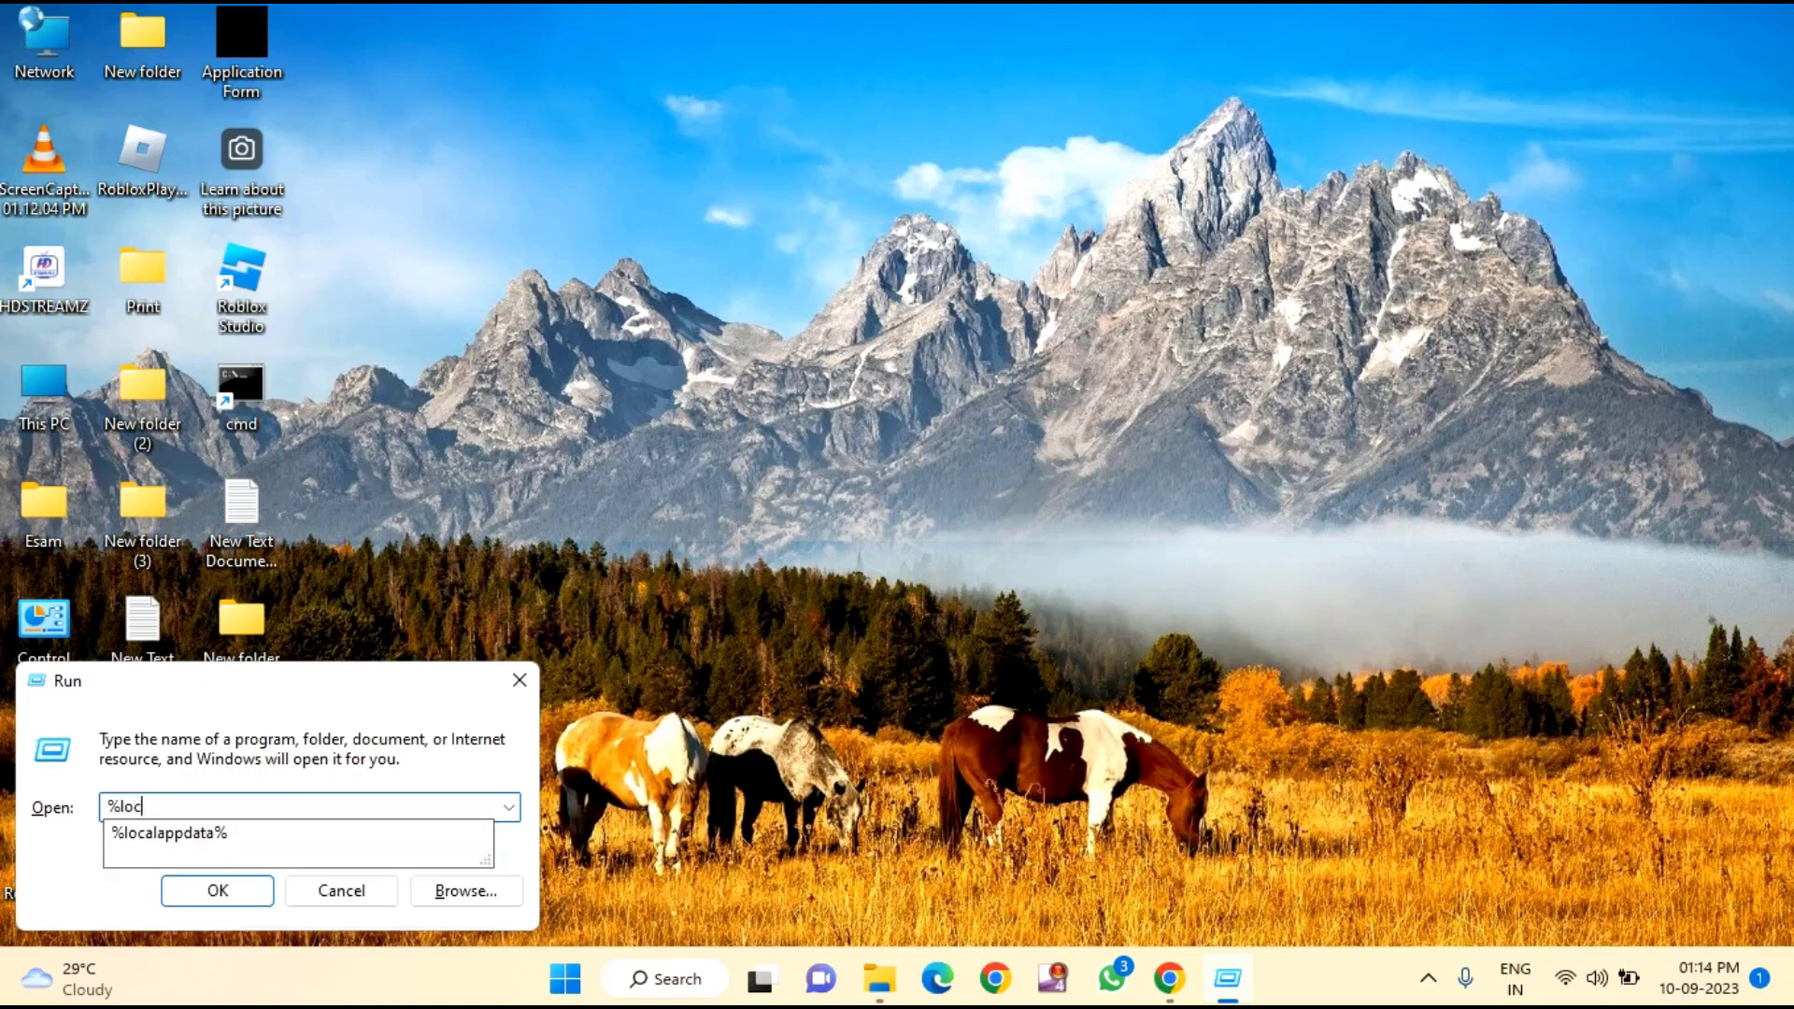
pyautogui.write('alapp')
pyautogui.press('Down')
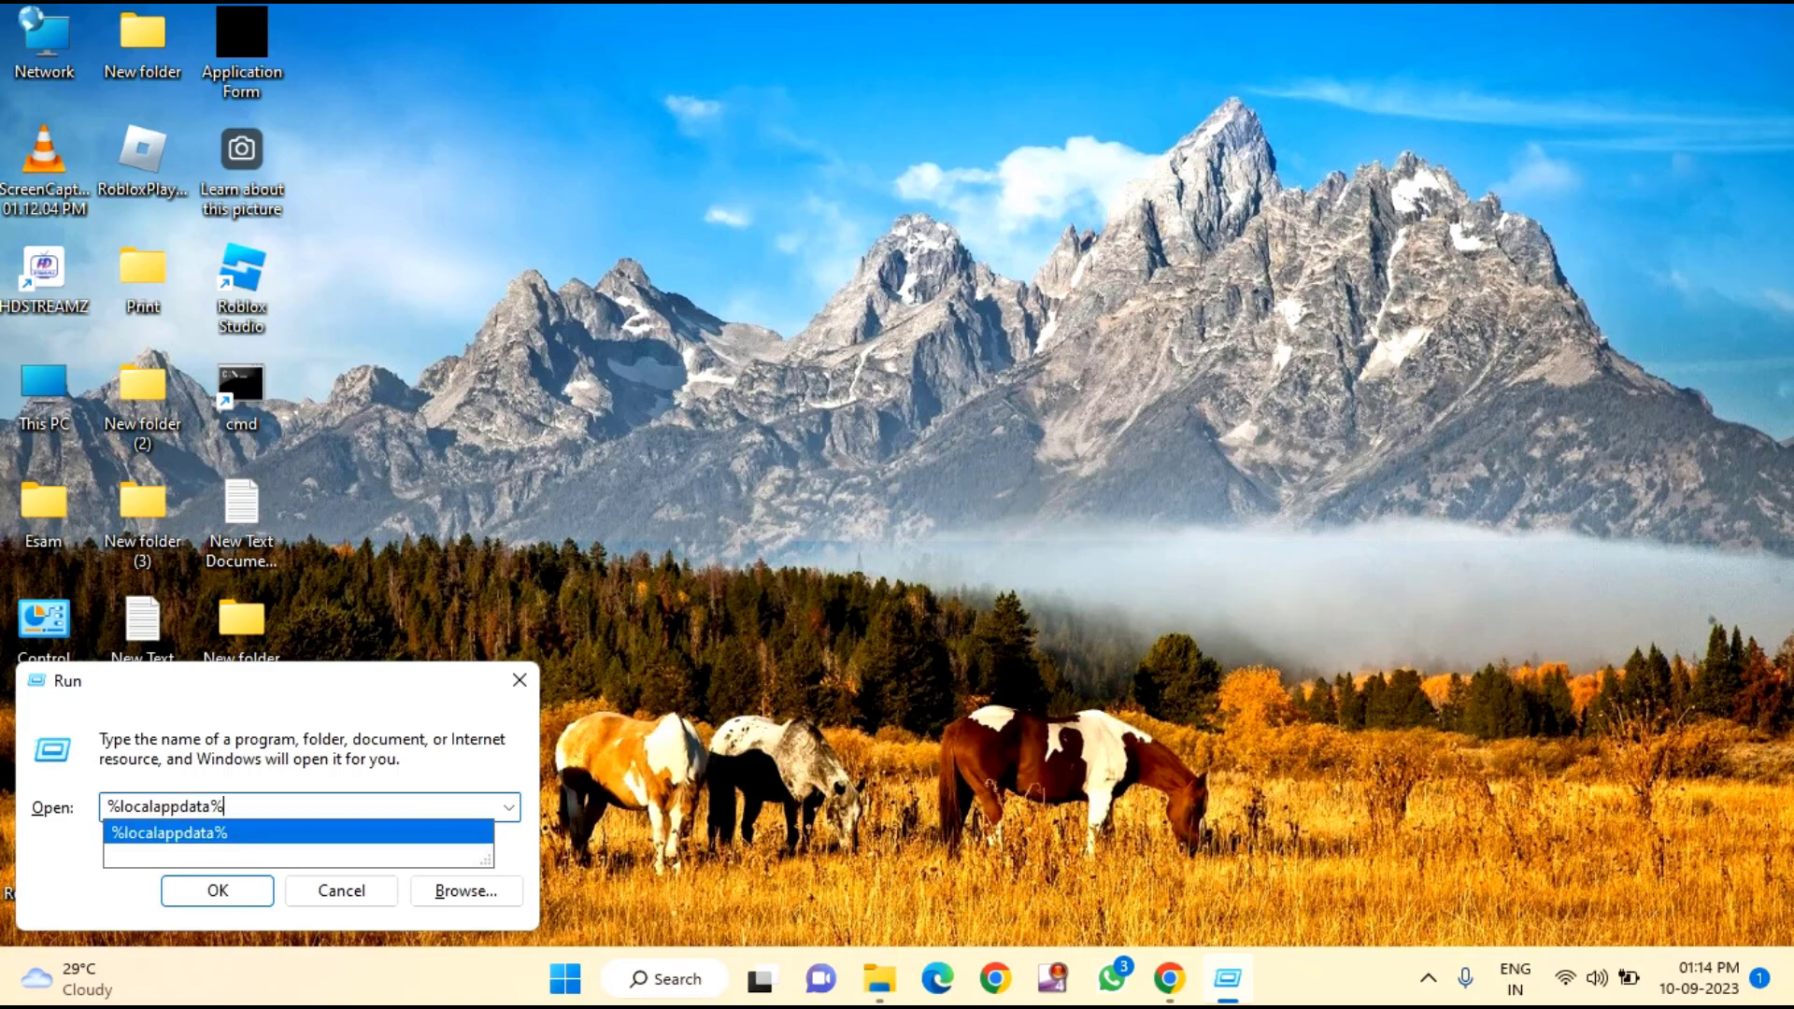
pyautogui.press('Return')
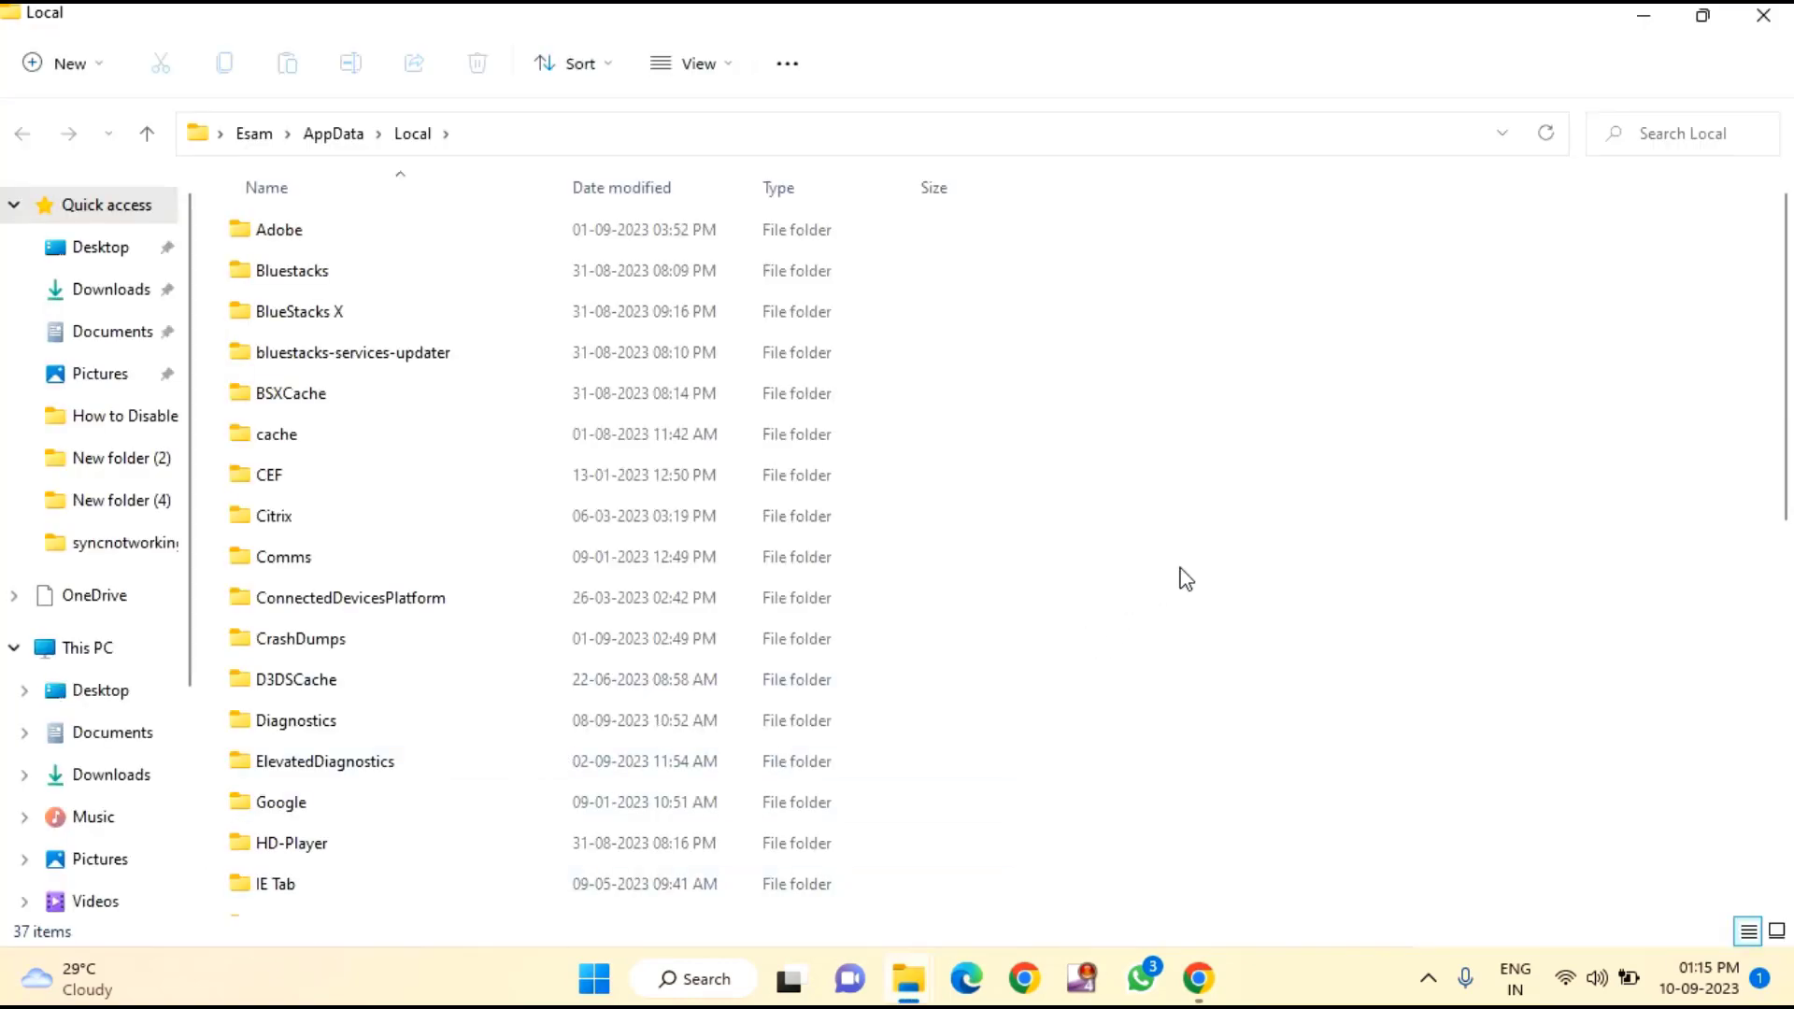
# Open the Temp folder inside the Local folder
pyautogui.scroll(-6, 1185, 579)
pyautogui.press('t')
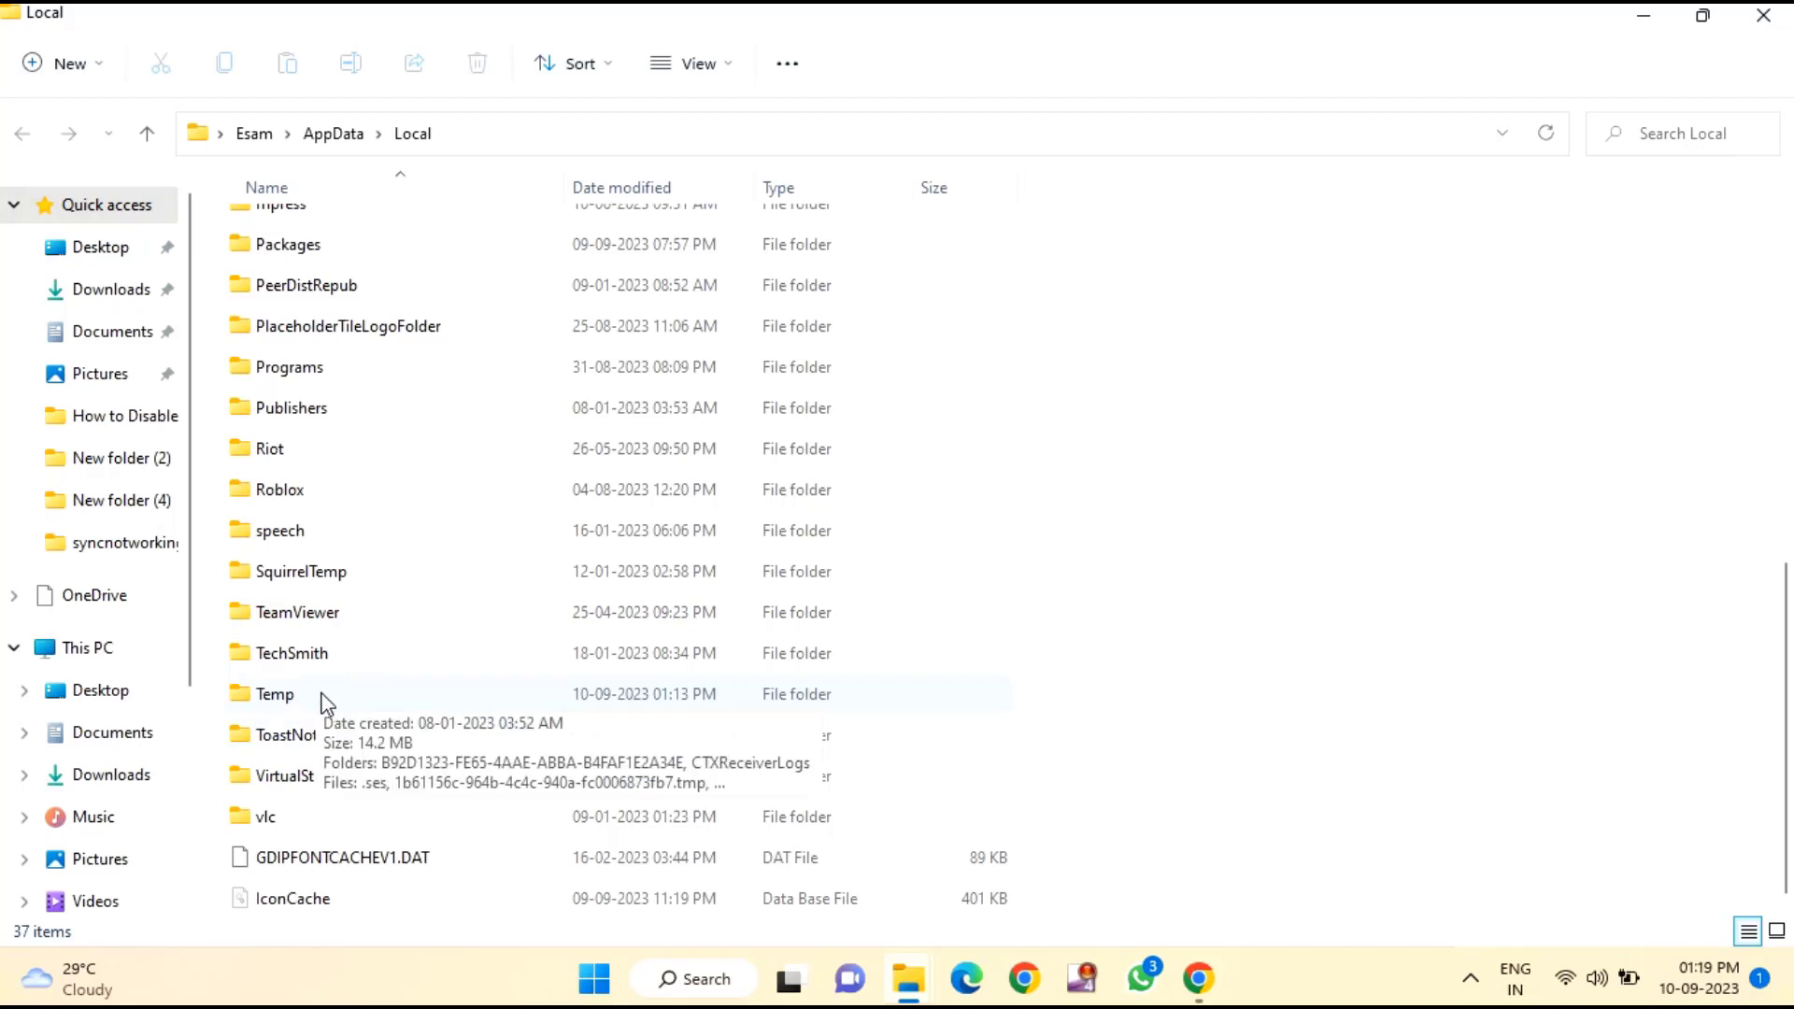
pyautogui.doubleClick(326, 703)
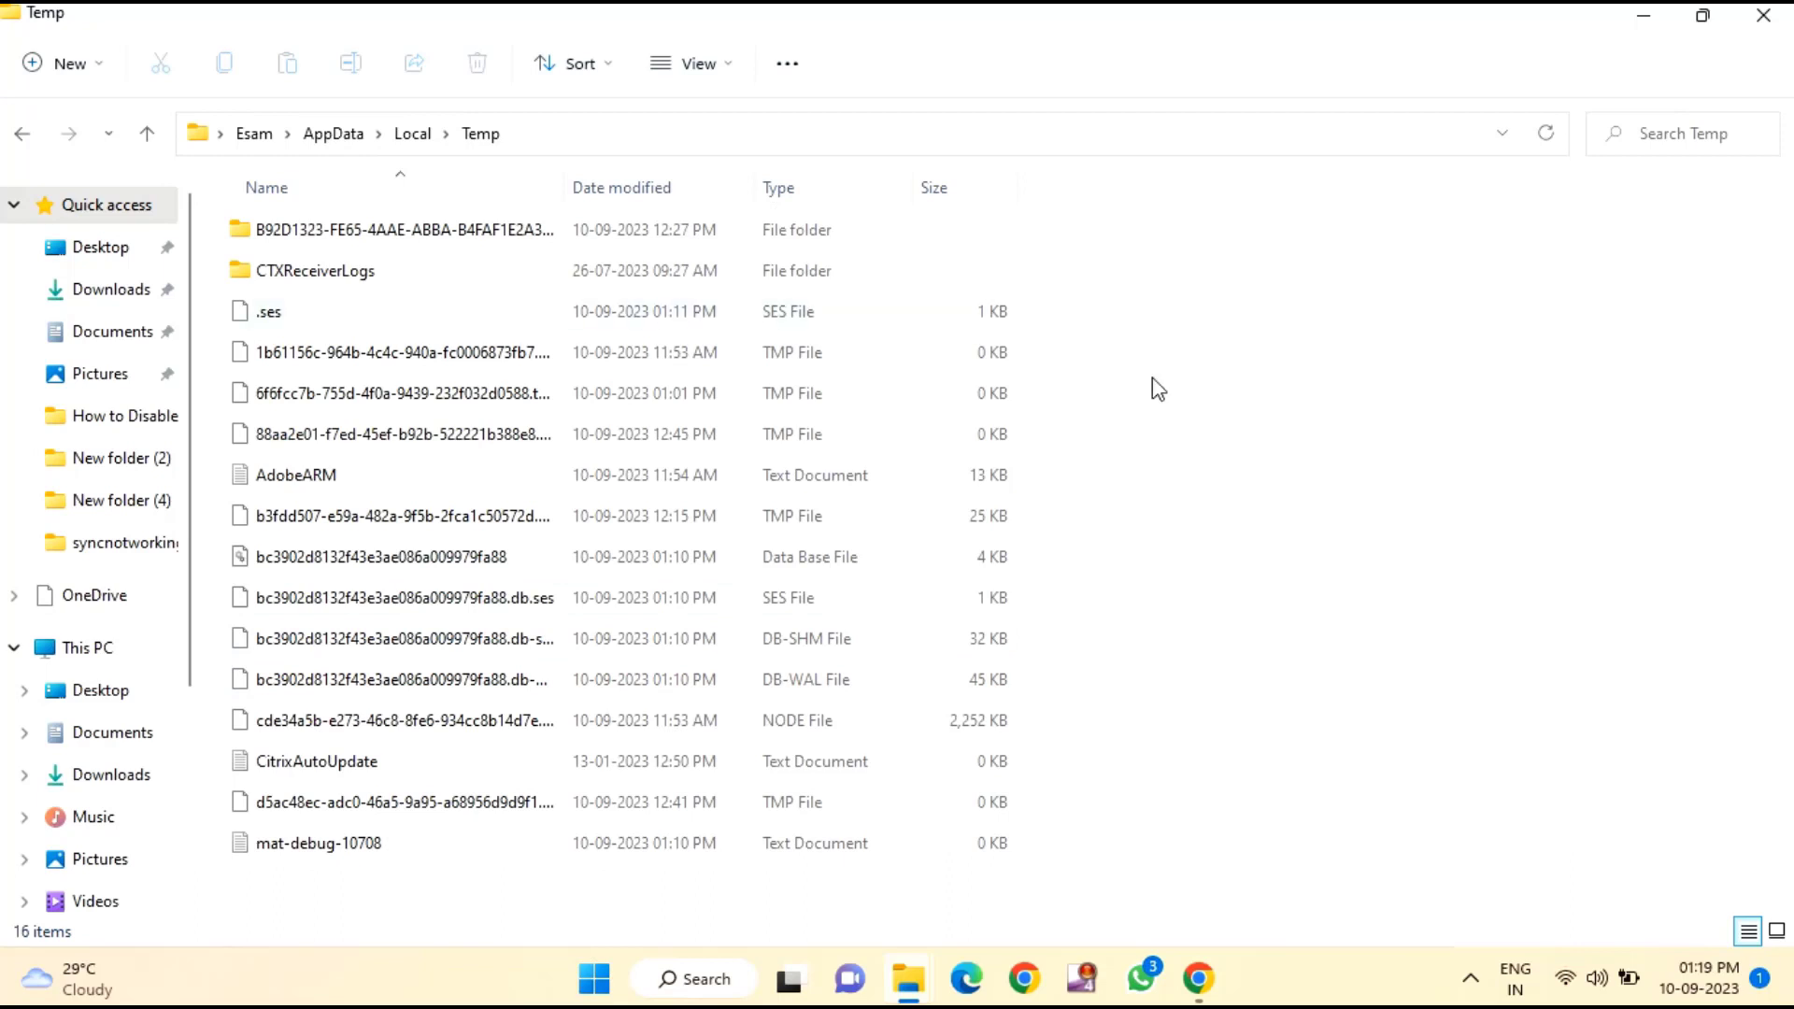
# Check the delete option for the CTXReceiverLogs folder without deleting it, and close the Temp folder window
pyautogui.click(311, 273)
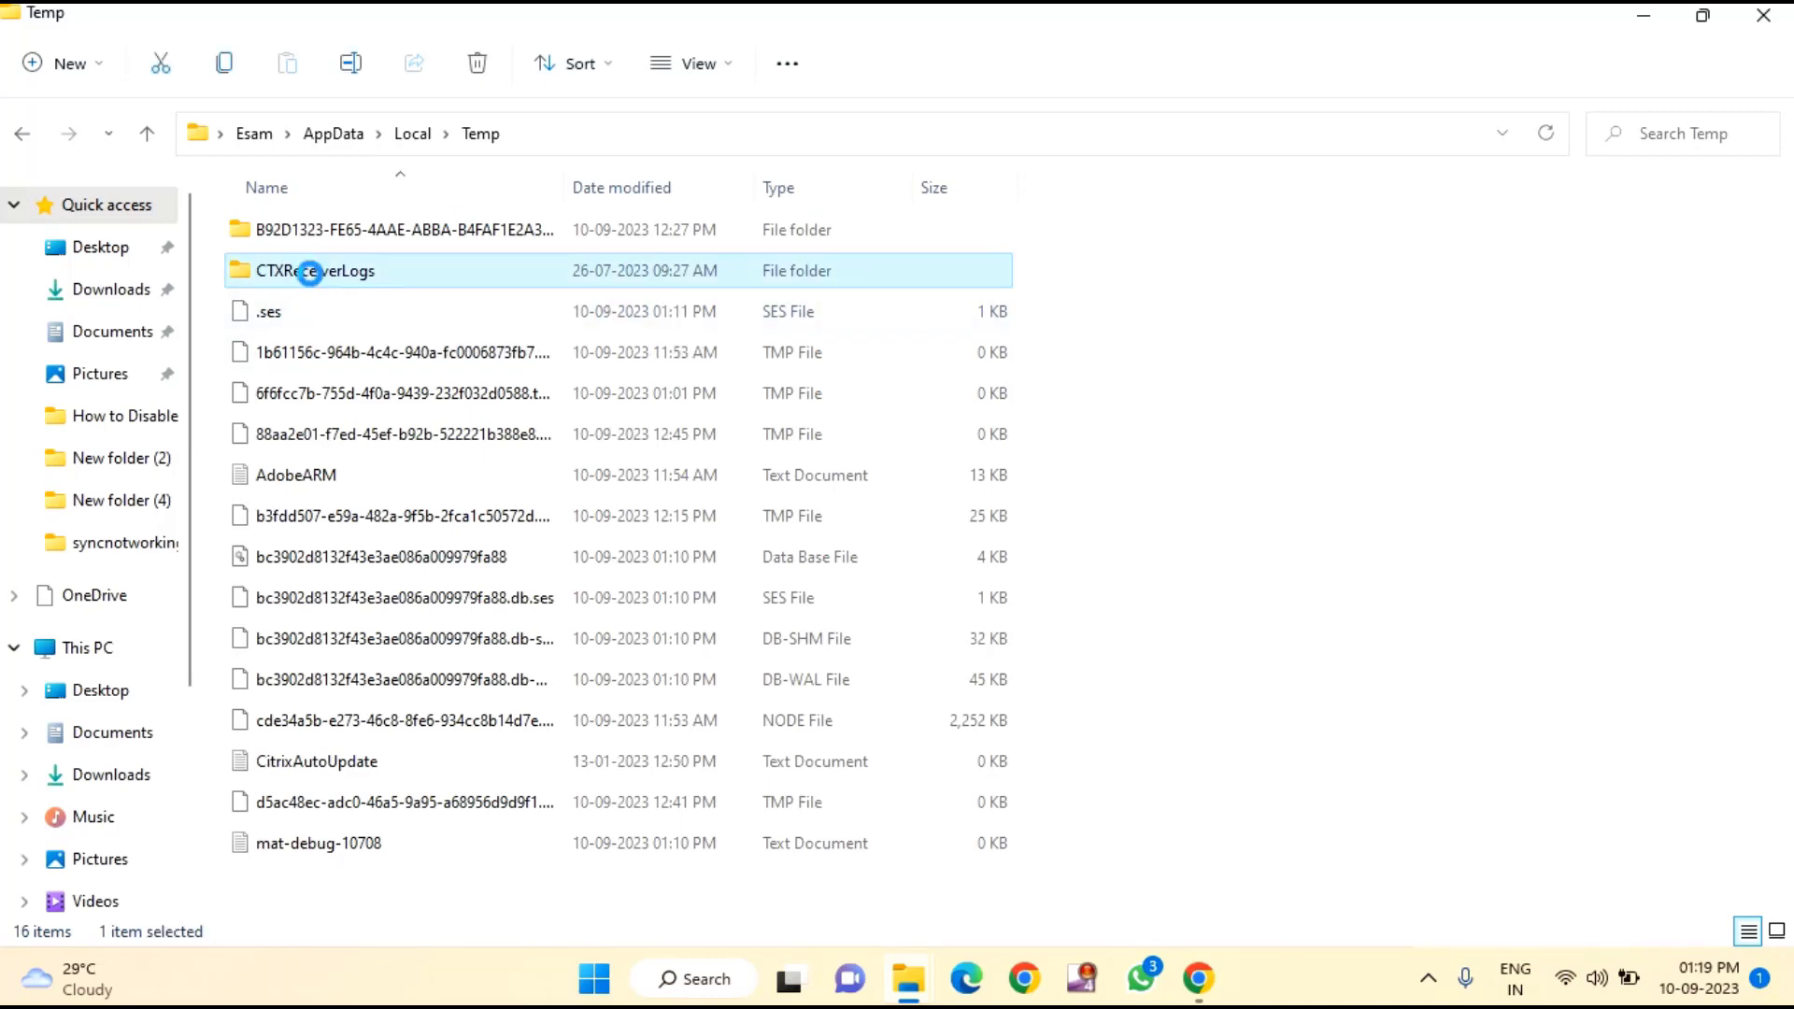
pyautogui.rightClick(312, 277)
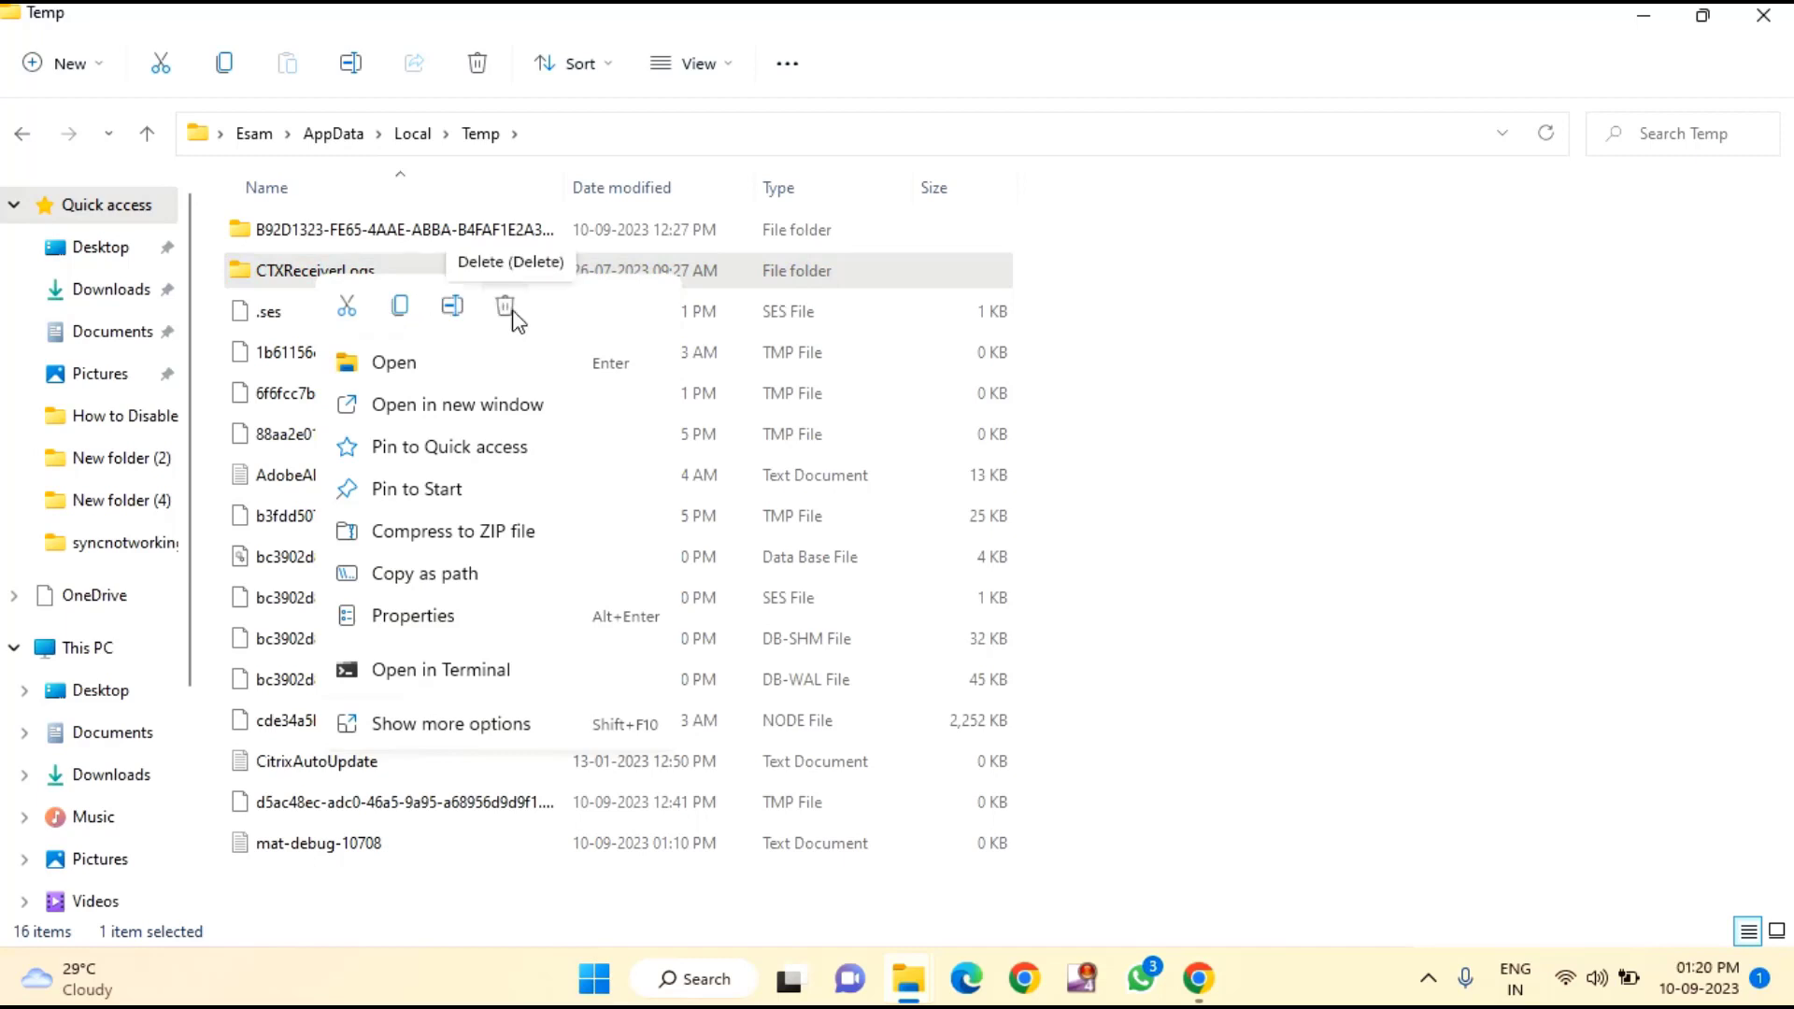
pyautogui.click(1574, 300)
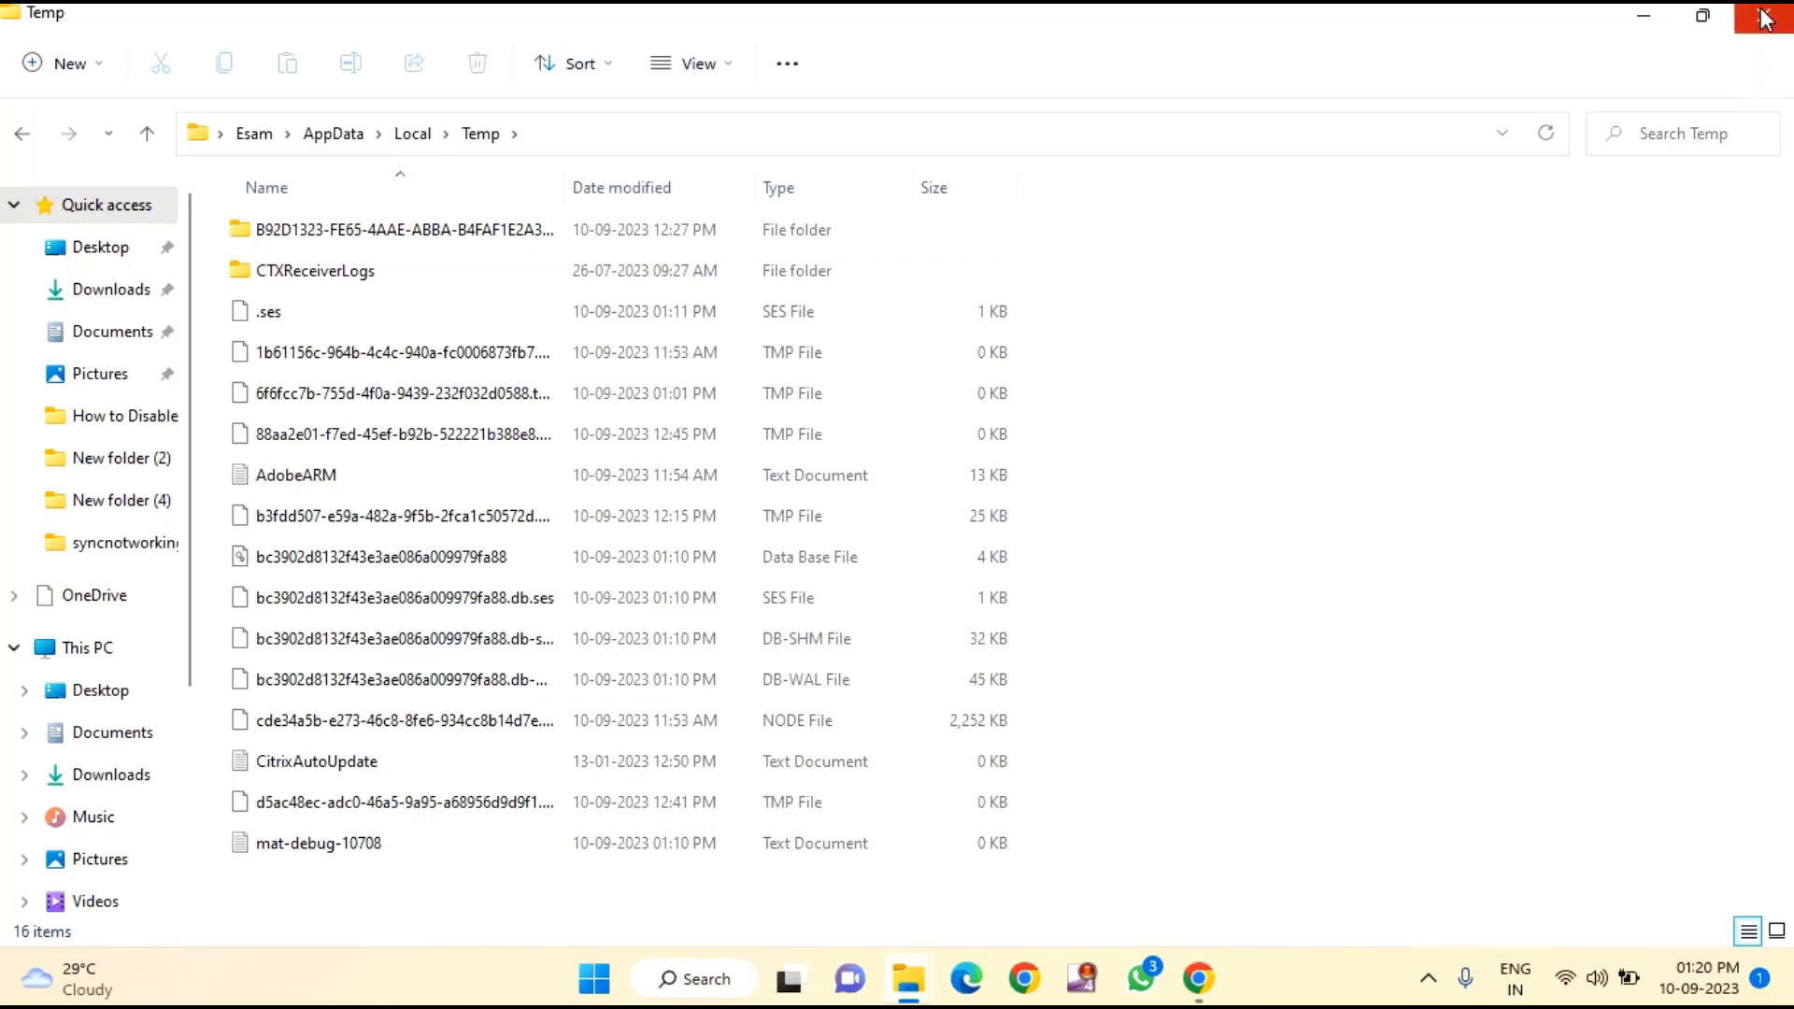
pyautogui.click(1763, 15)
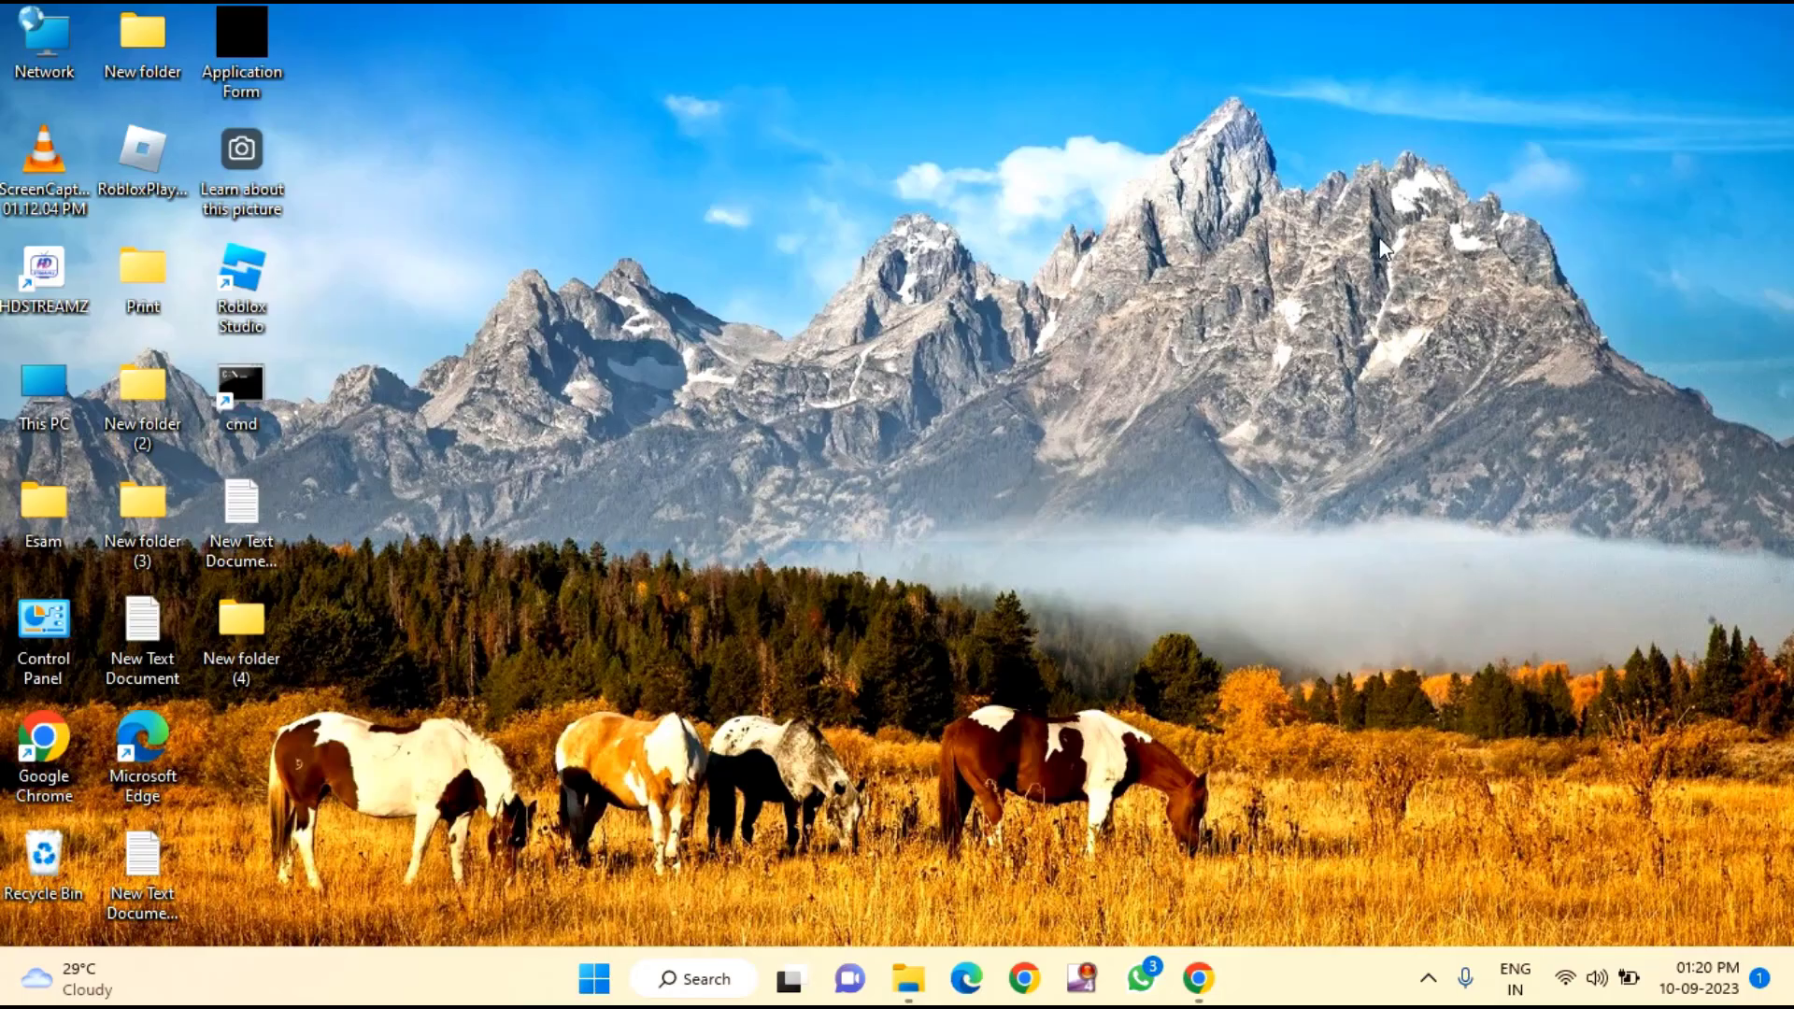
# Set the Roblox Studio desktop shortcut to run as an administrator in its compatibility properties, and apply the change
pyautogui.rightClick(263, 283)
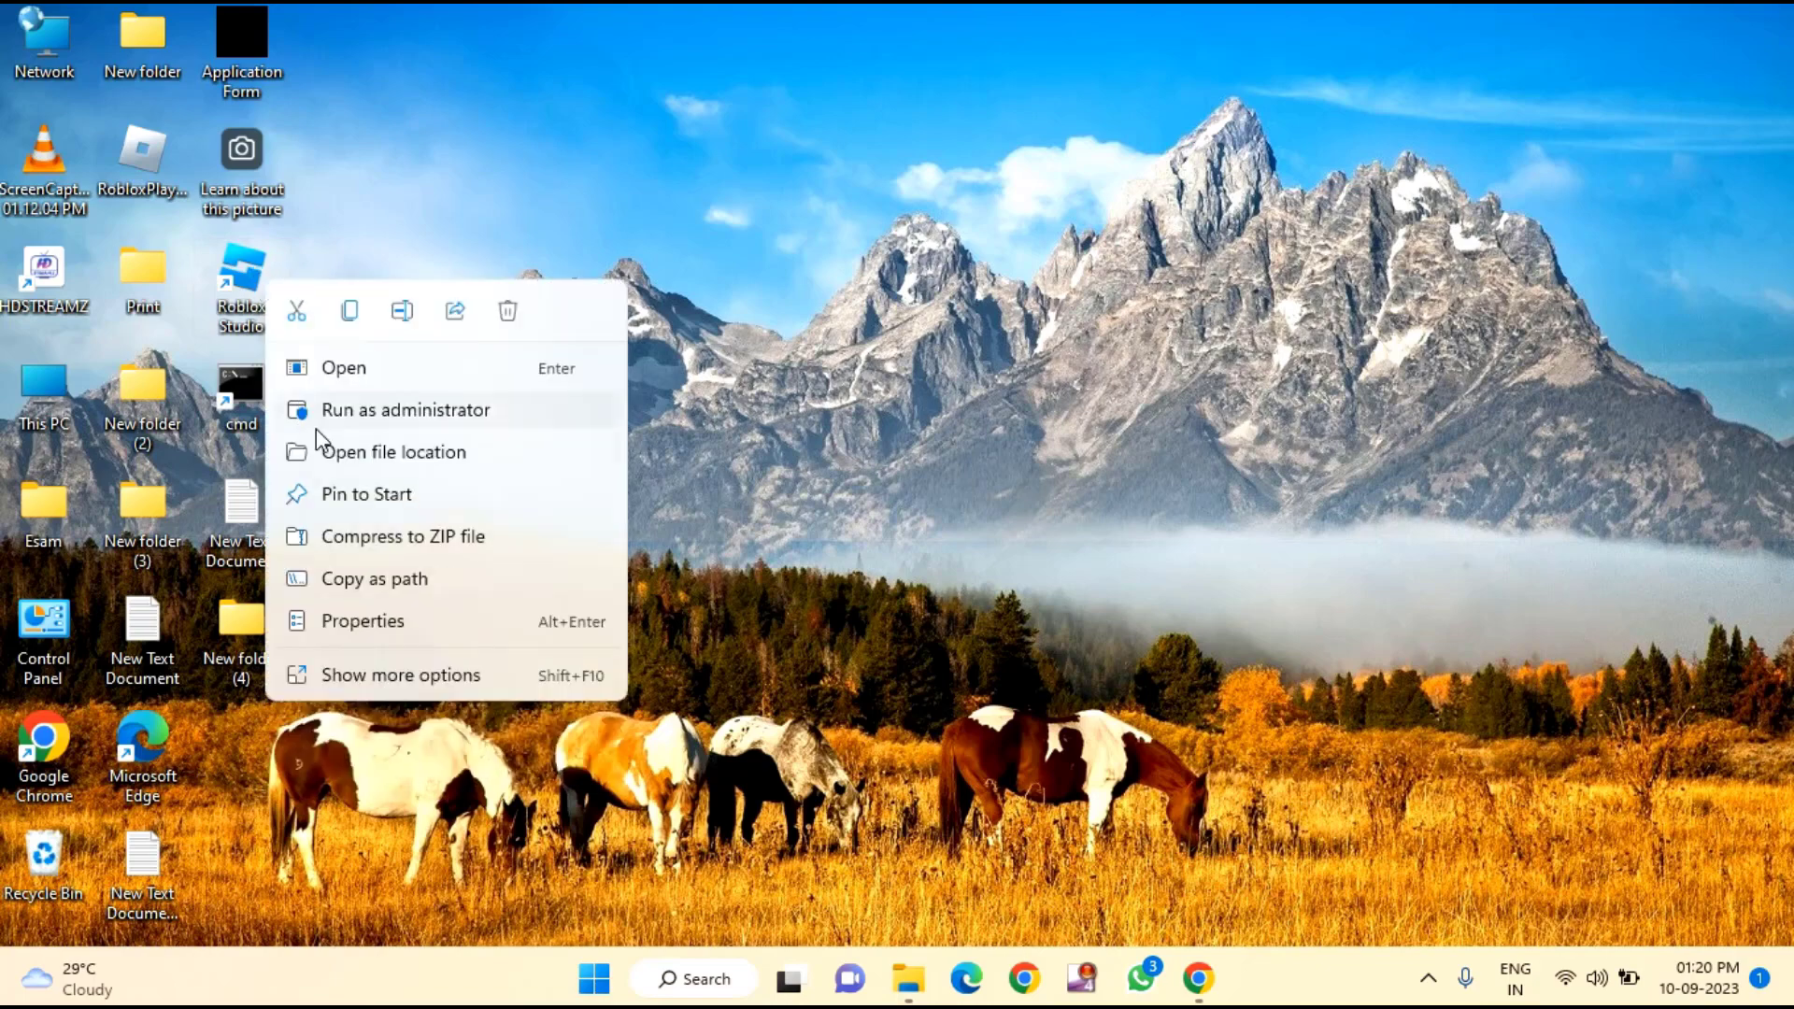
pyautogui.click(394, 622)
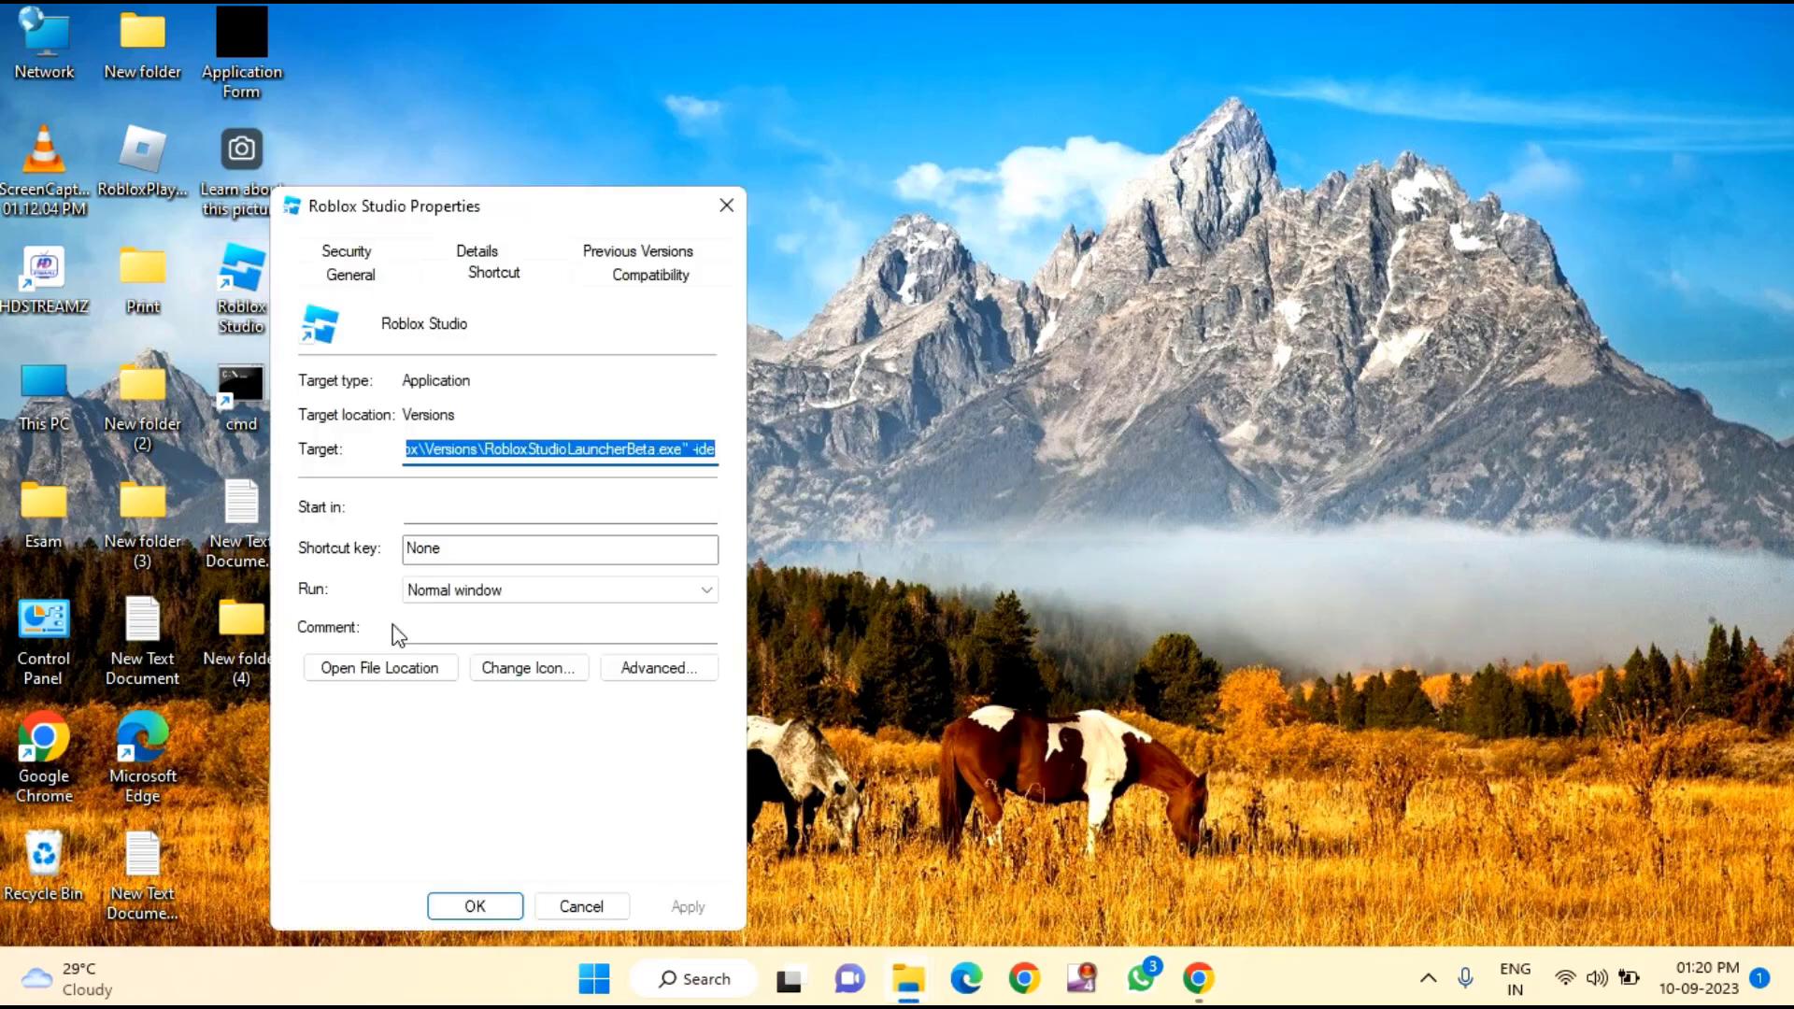
pyautogui.click(669, 273)
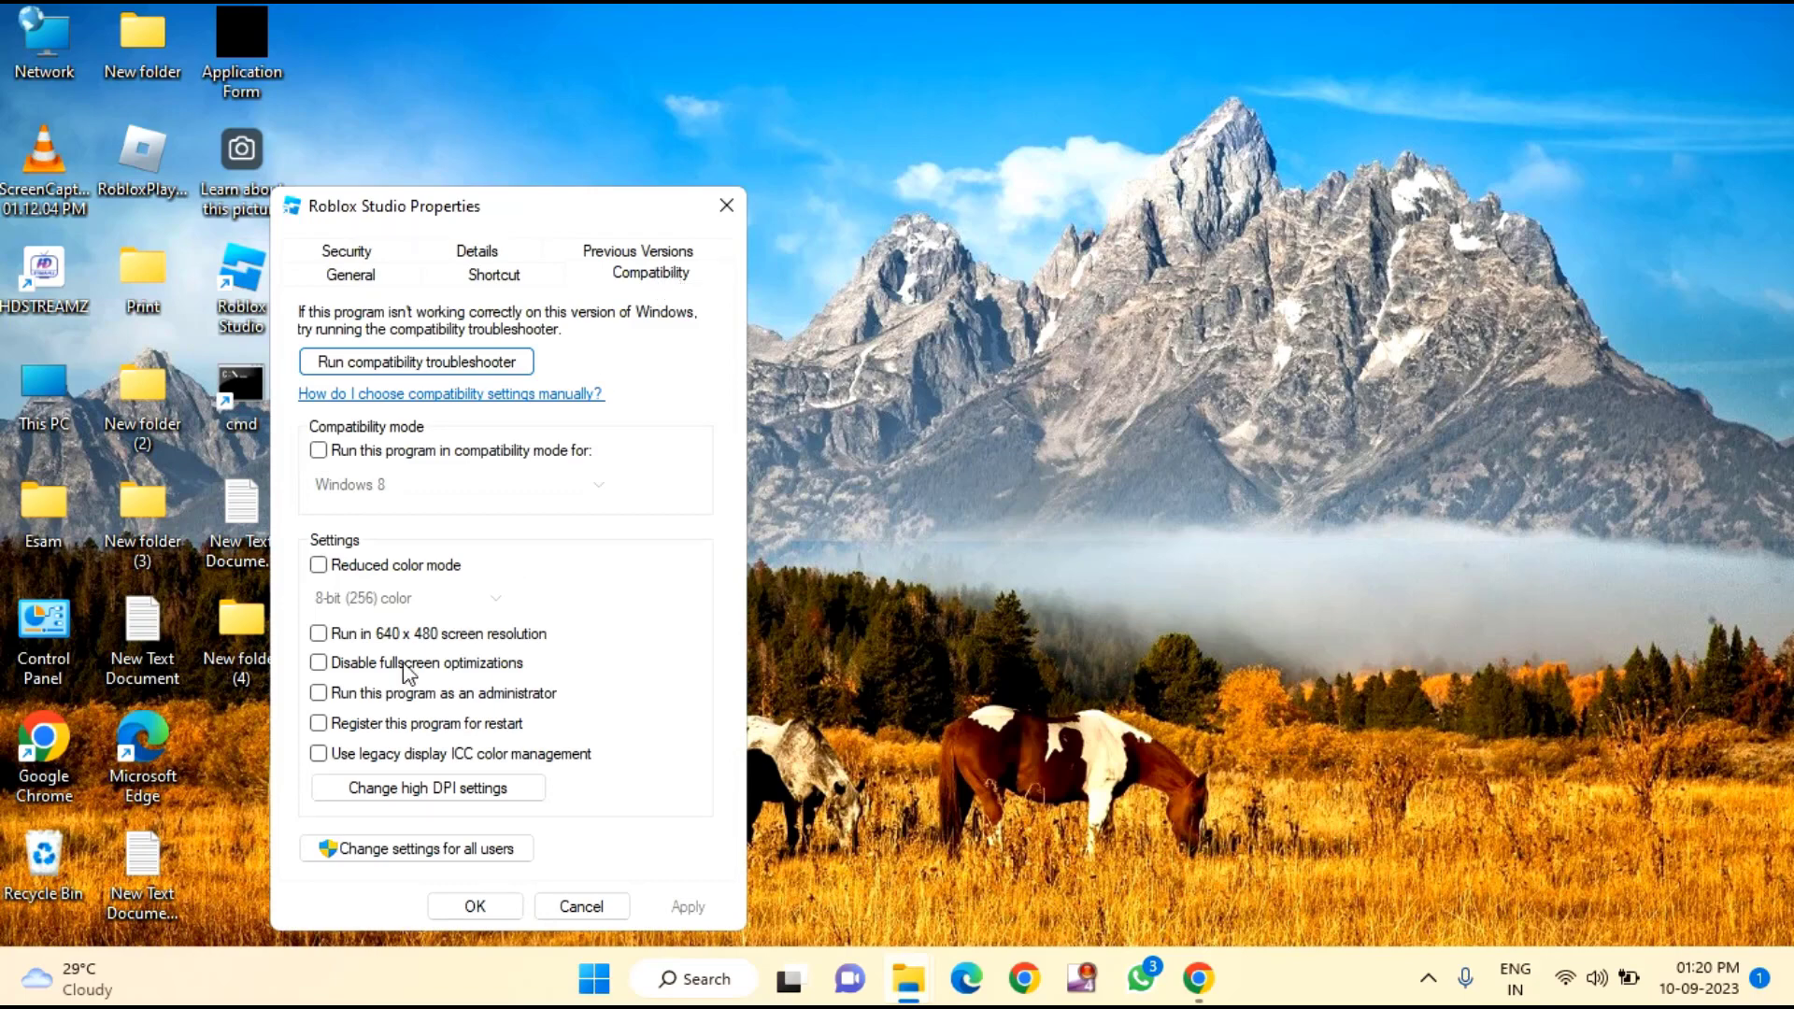
pyautogui.click(369, 697)
pyautogui.click(688, 907)
pyautogui.click(474, 907)
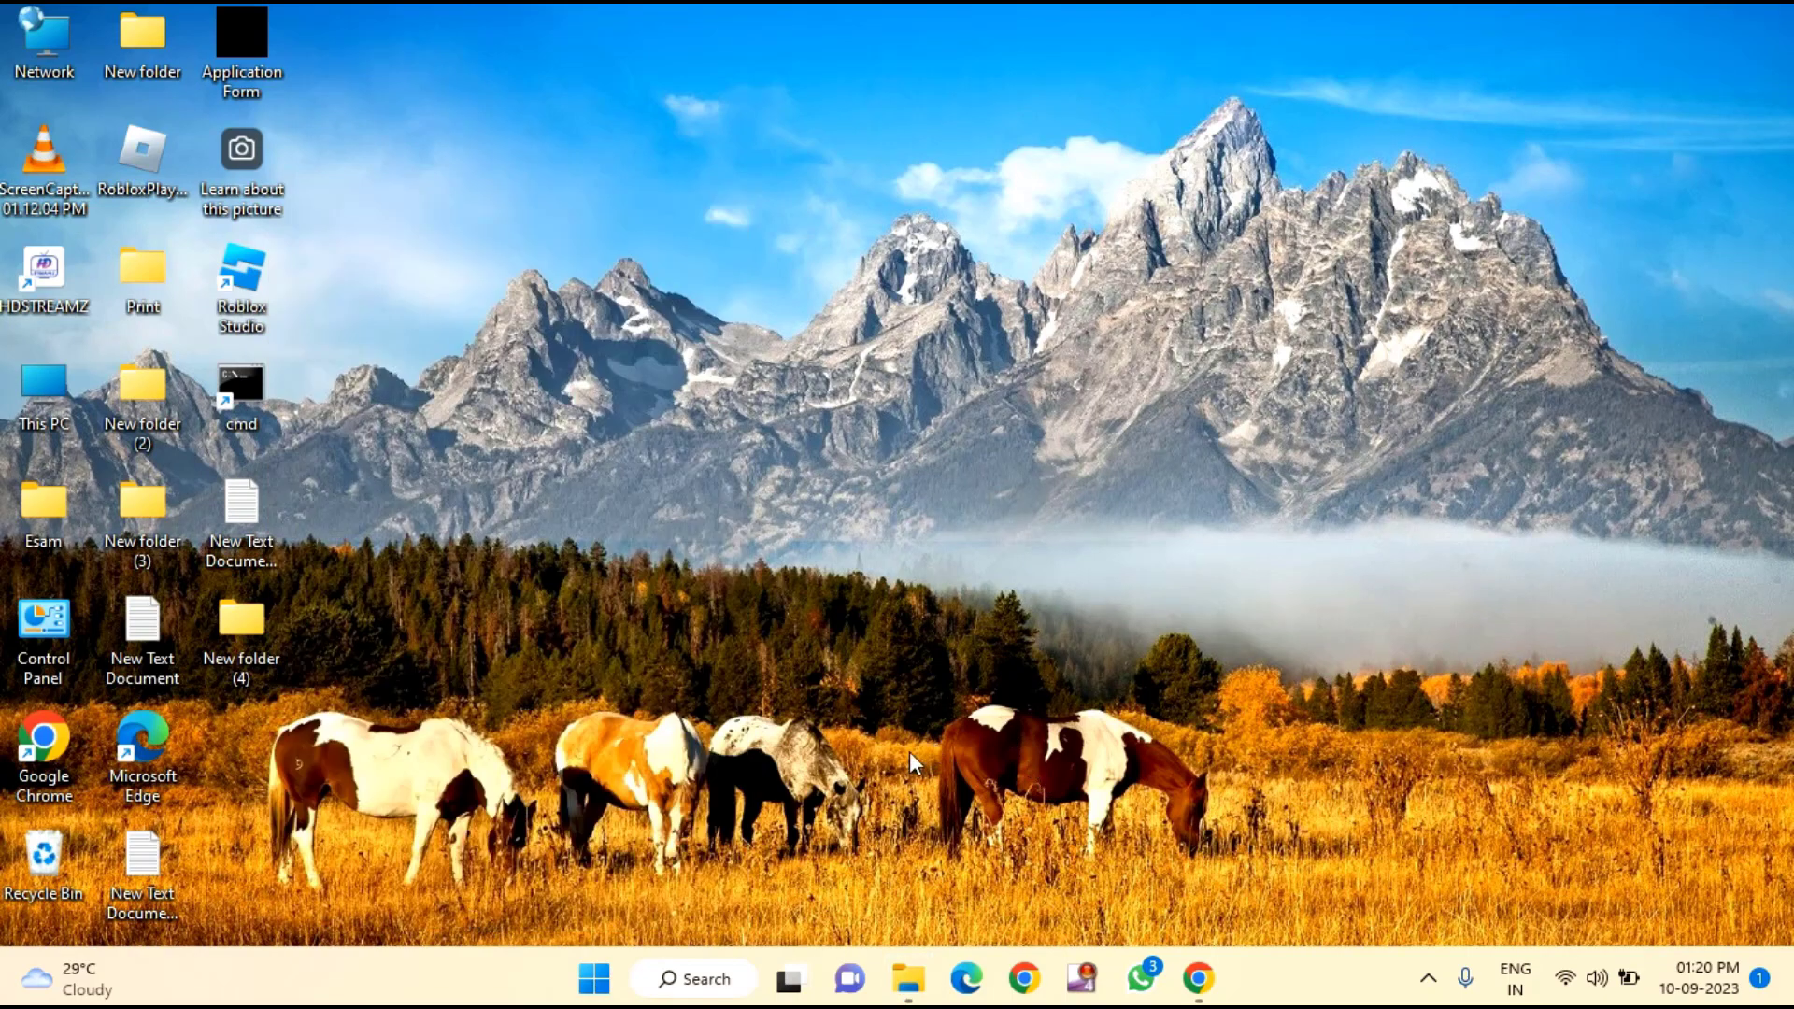
# View the computer's Restart power option without restarting, and return to the desktop
pyautogui.click(595, 978)
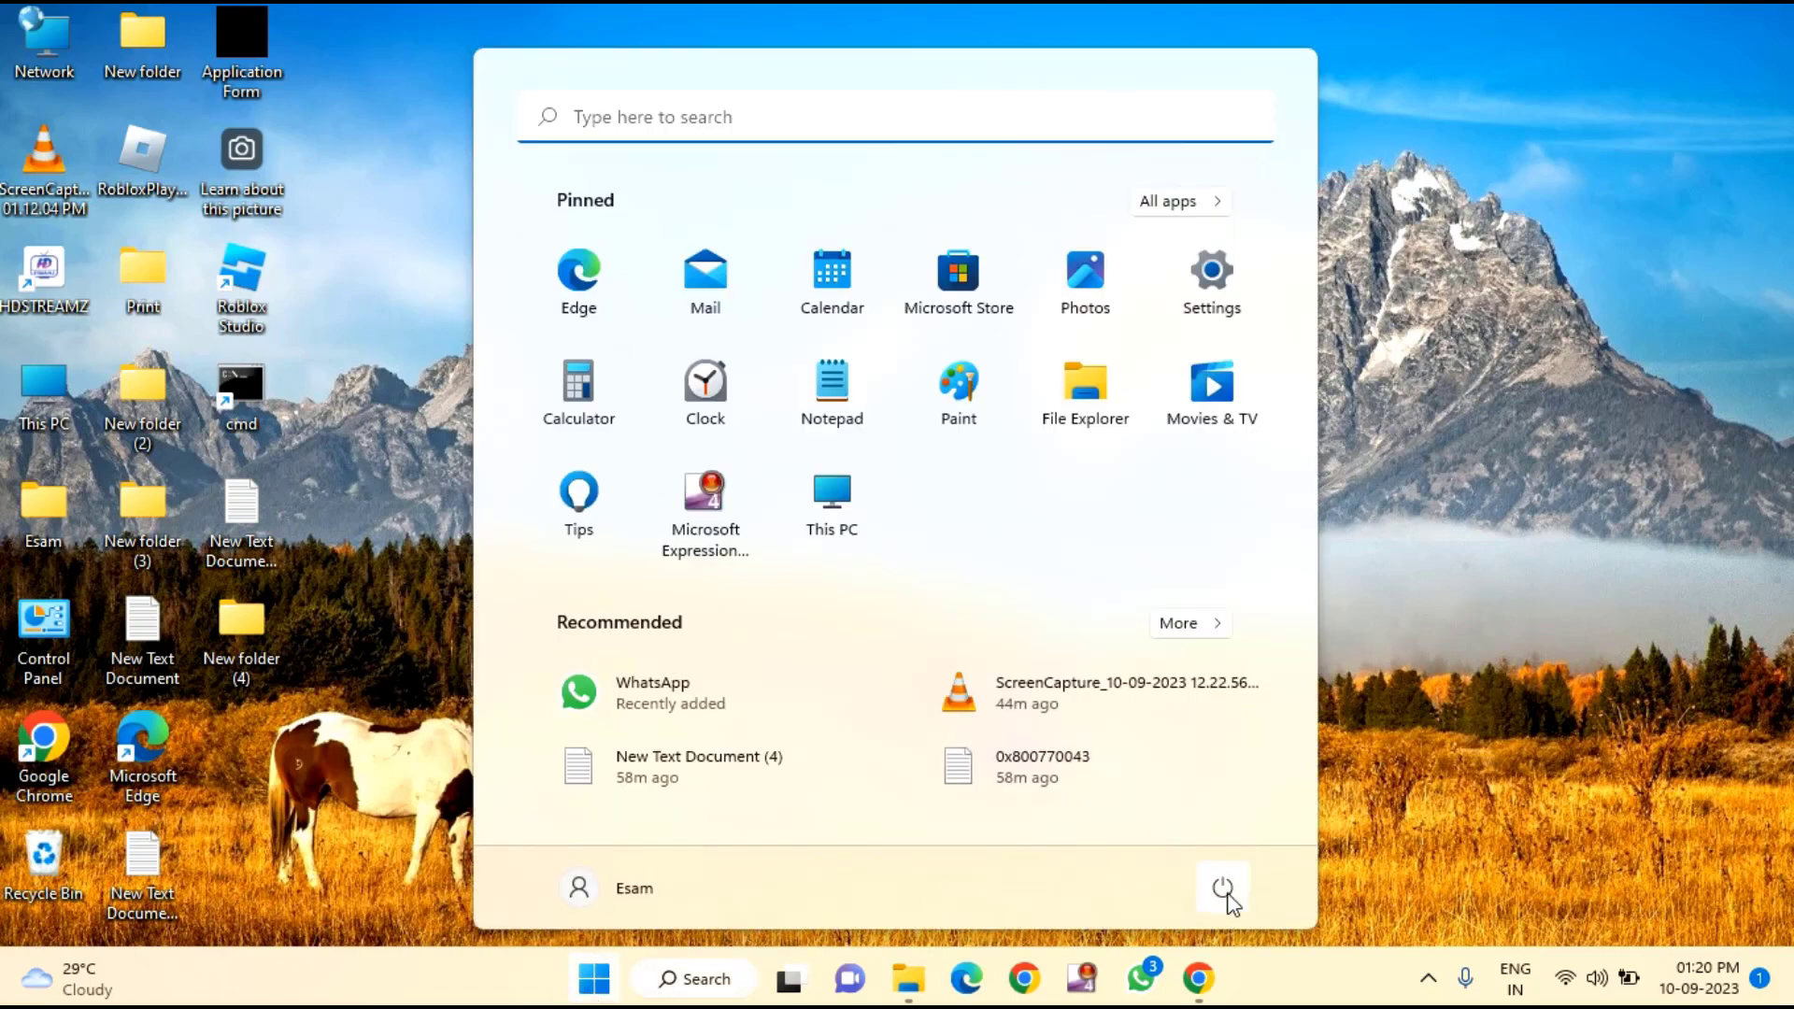
pyautogui.click(1225, 890)
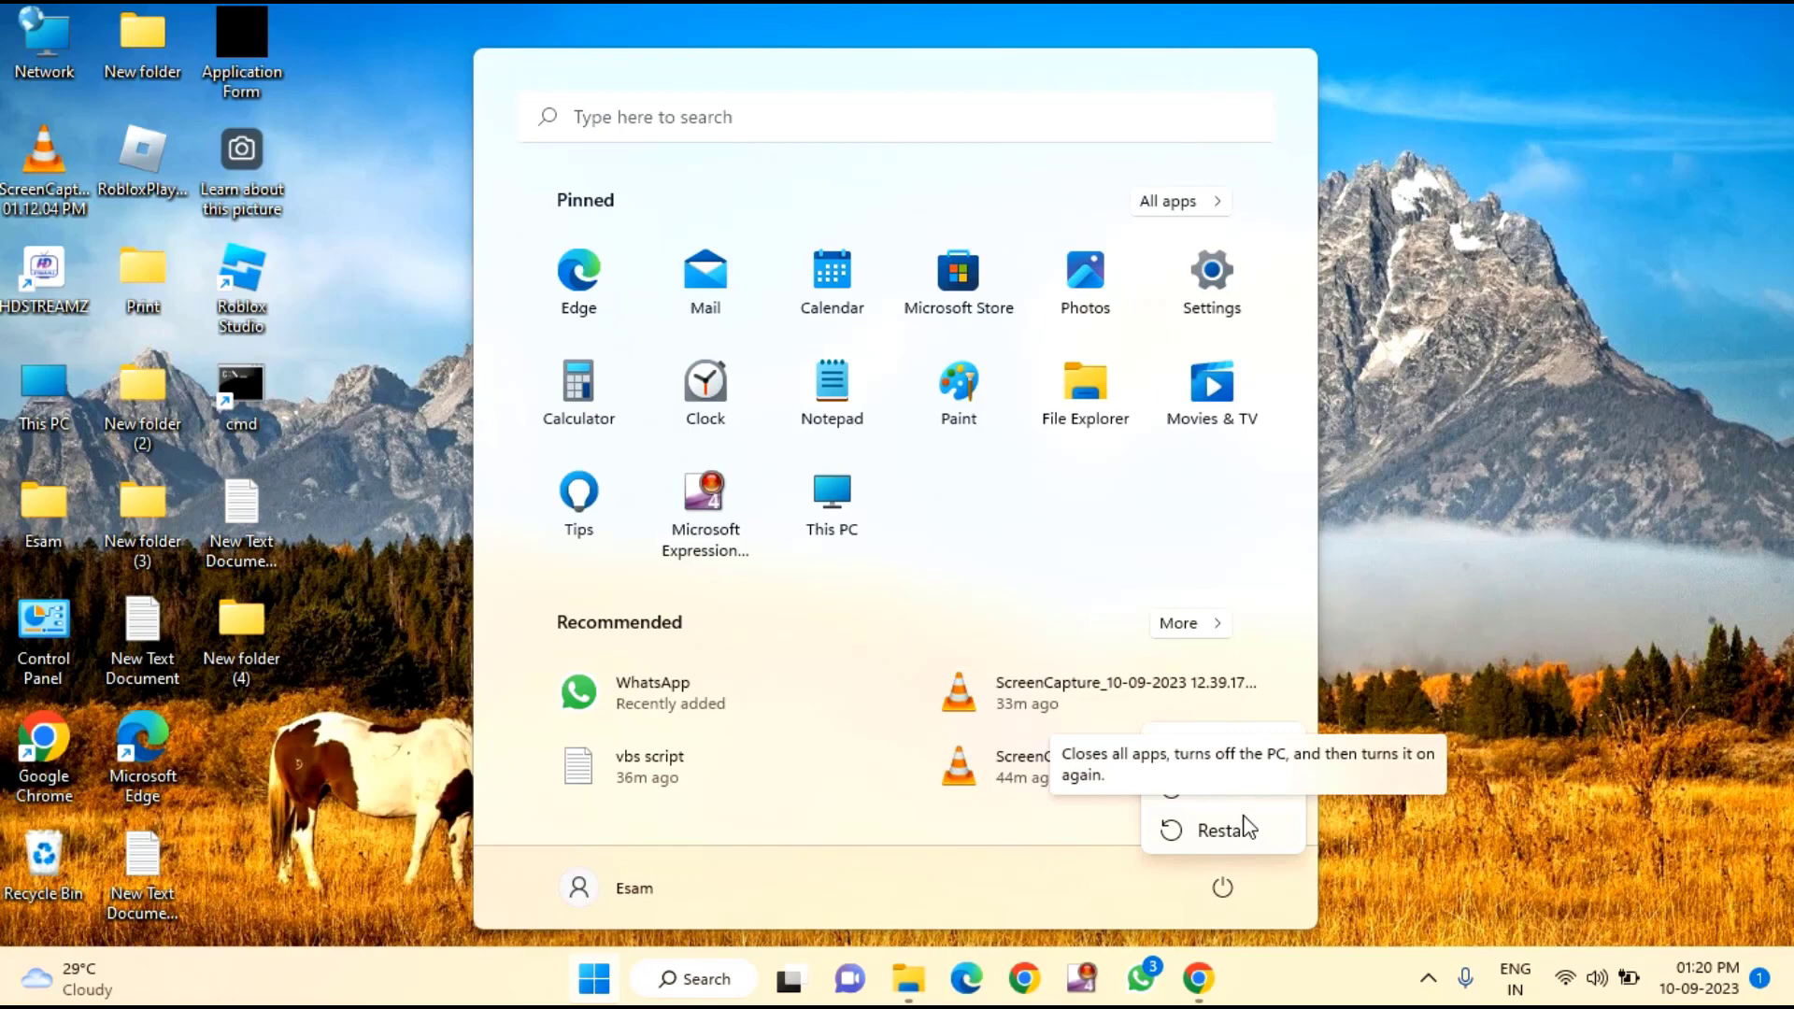
pyautogui.click(1554, 529)
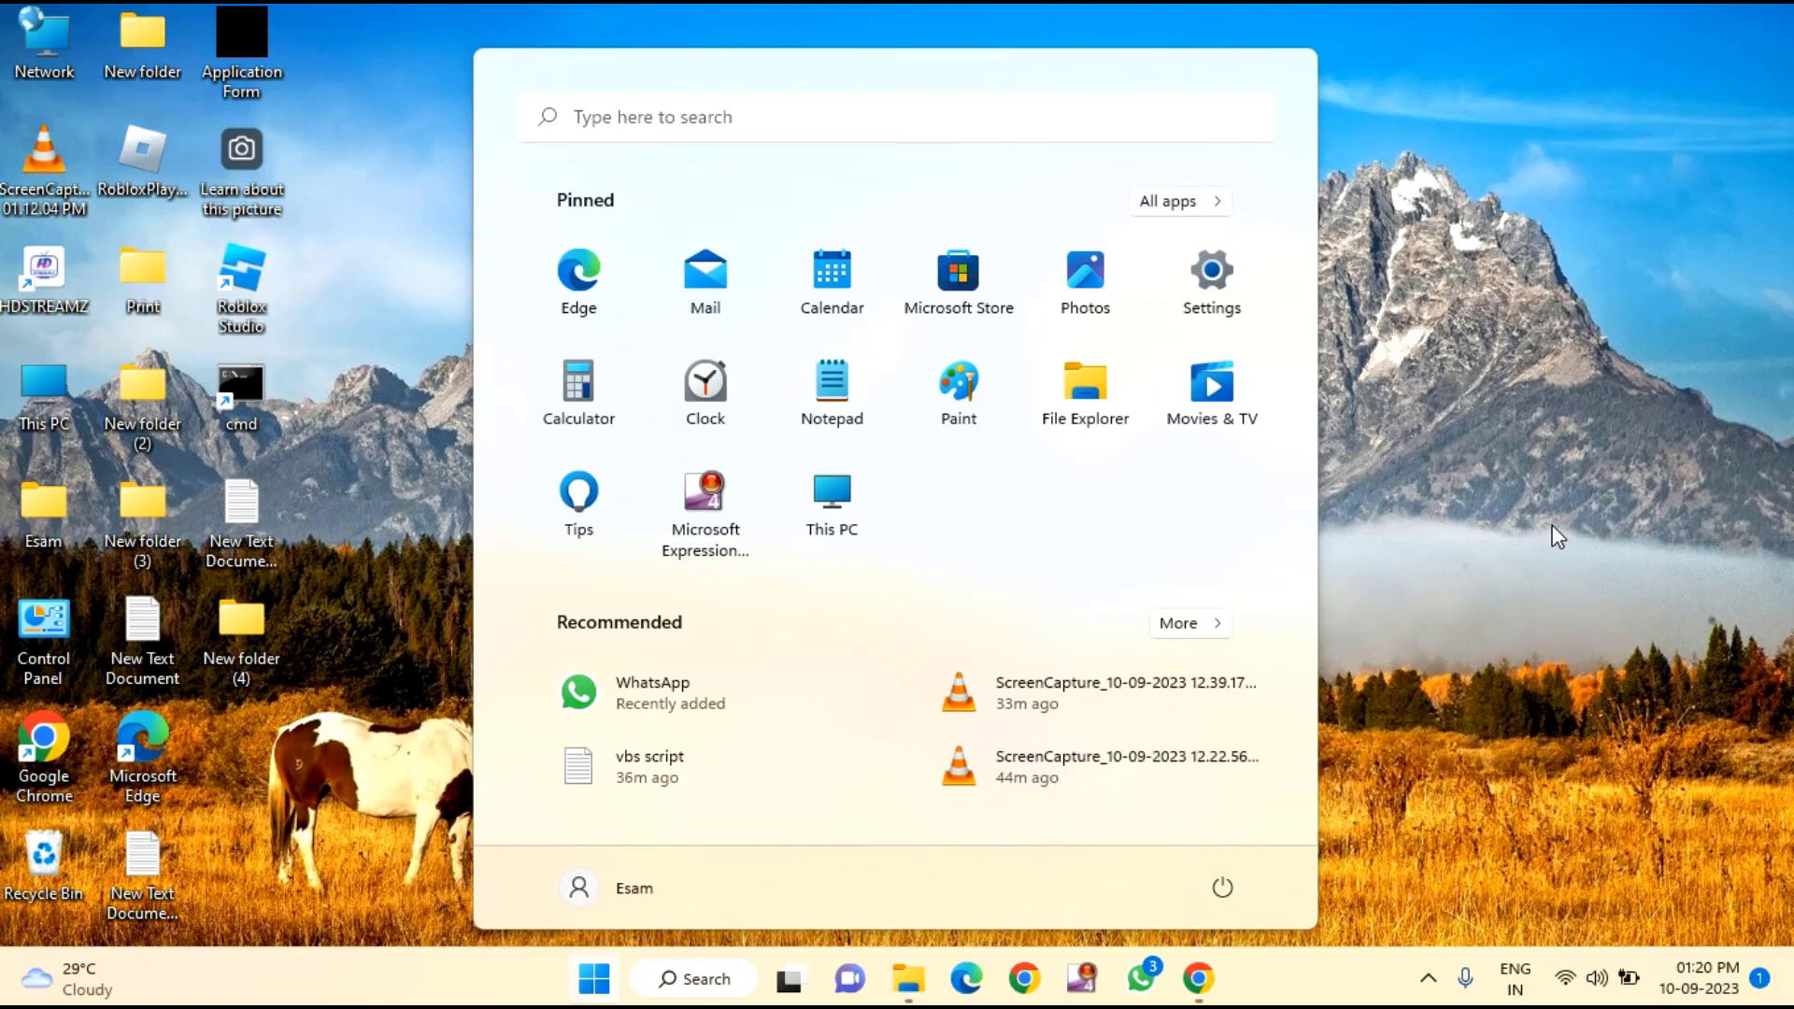
pyautogui.click(413, 630)
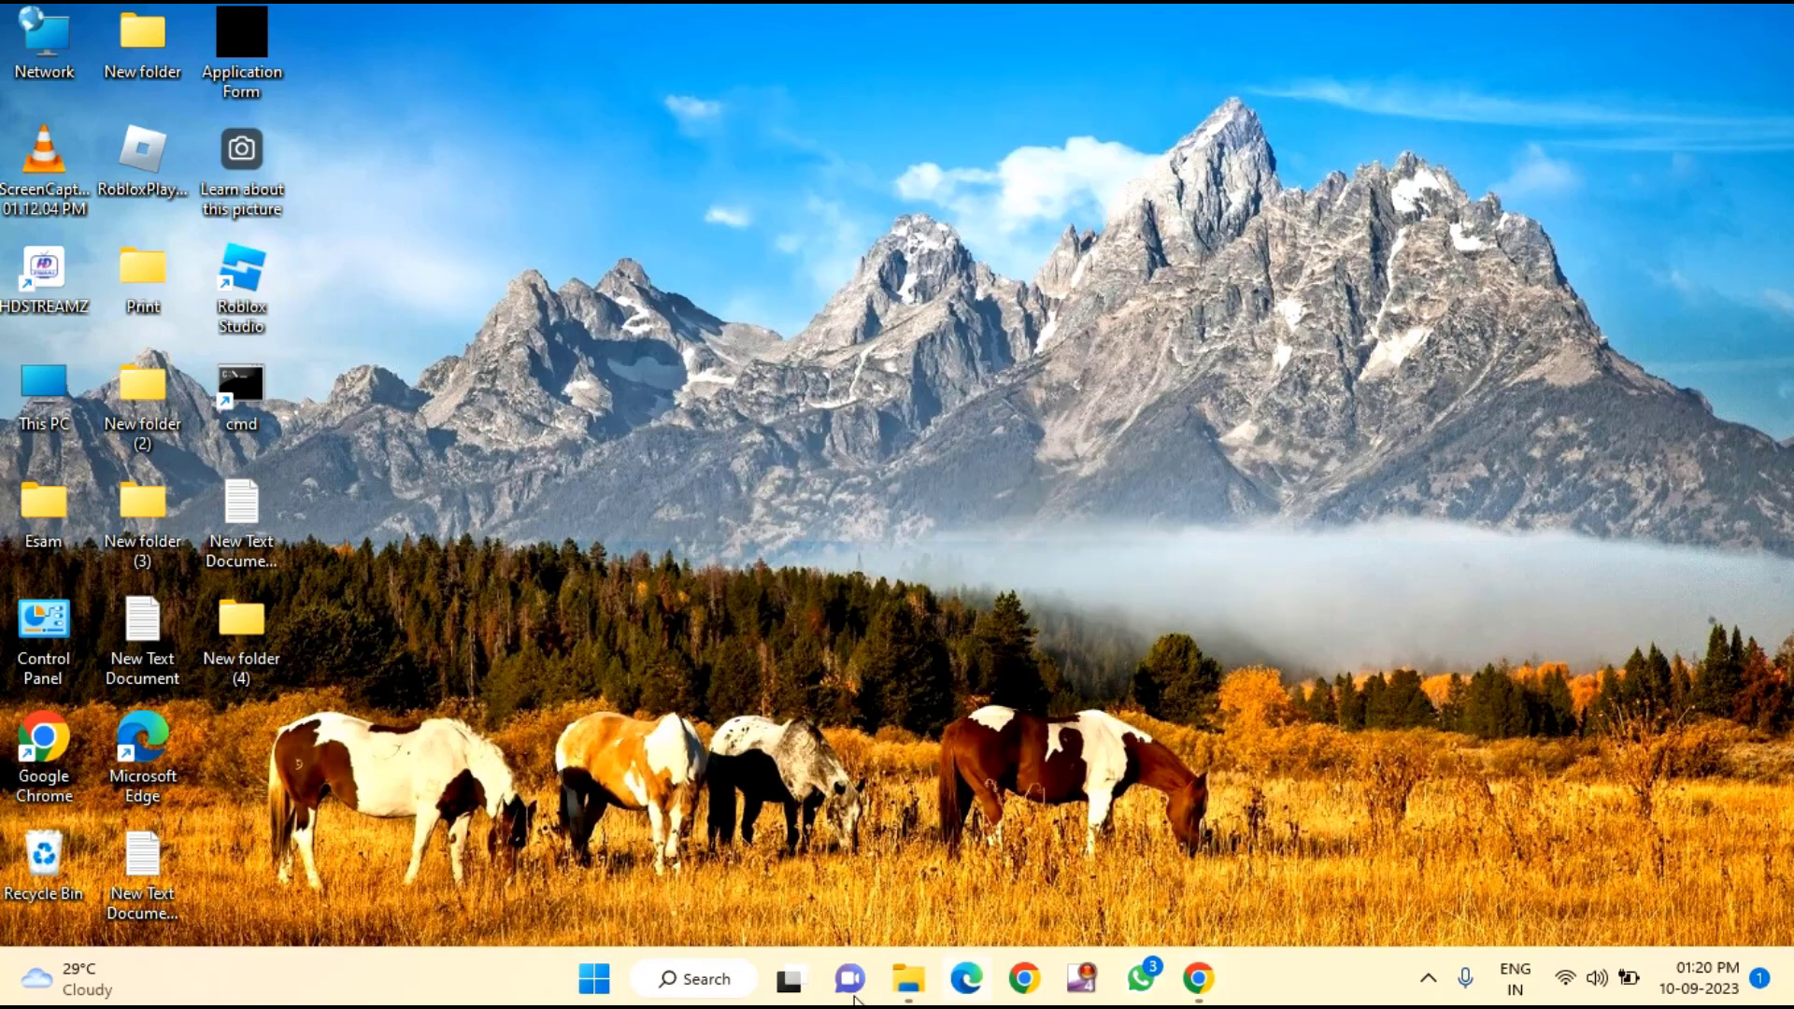
# Search Windows for "control" and open Control Panel
pyautogui.click(594, 978)
pyautogui.click(749, 120)
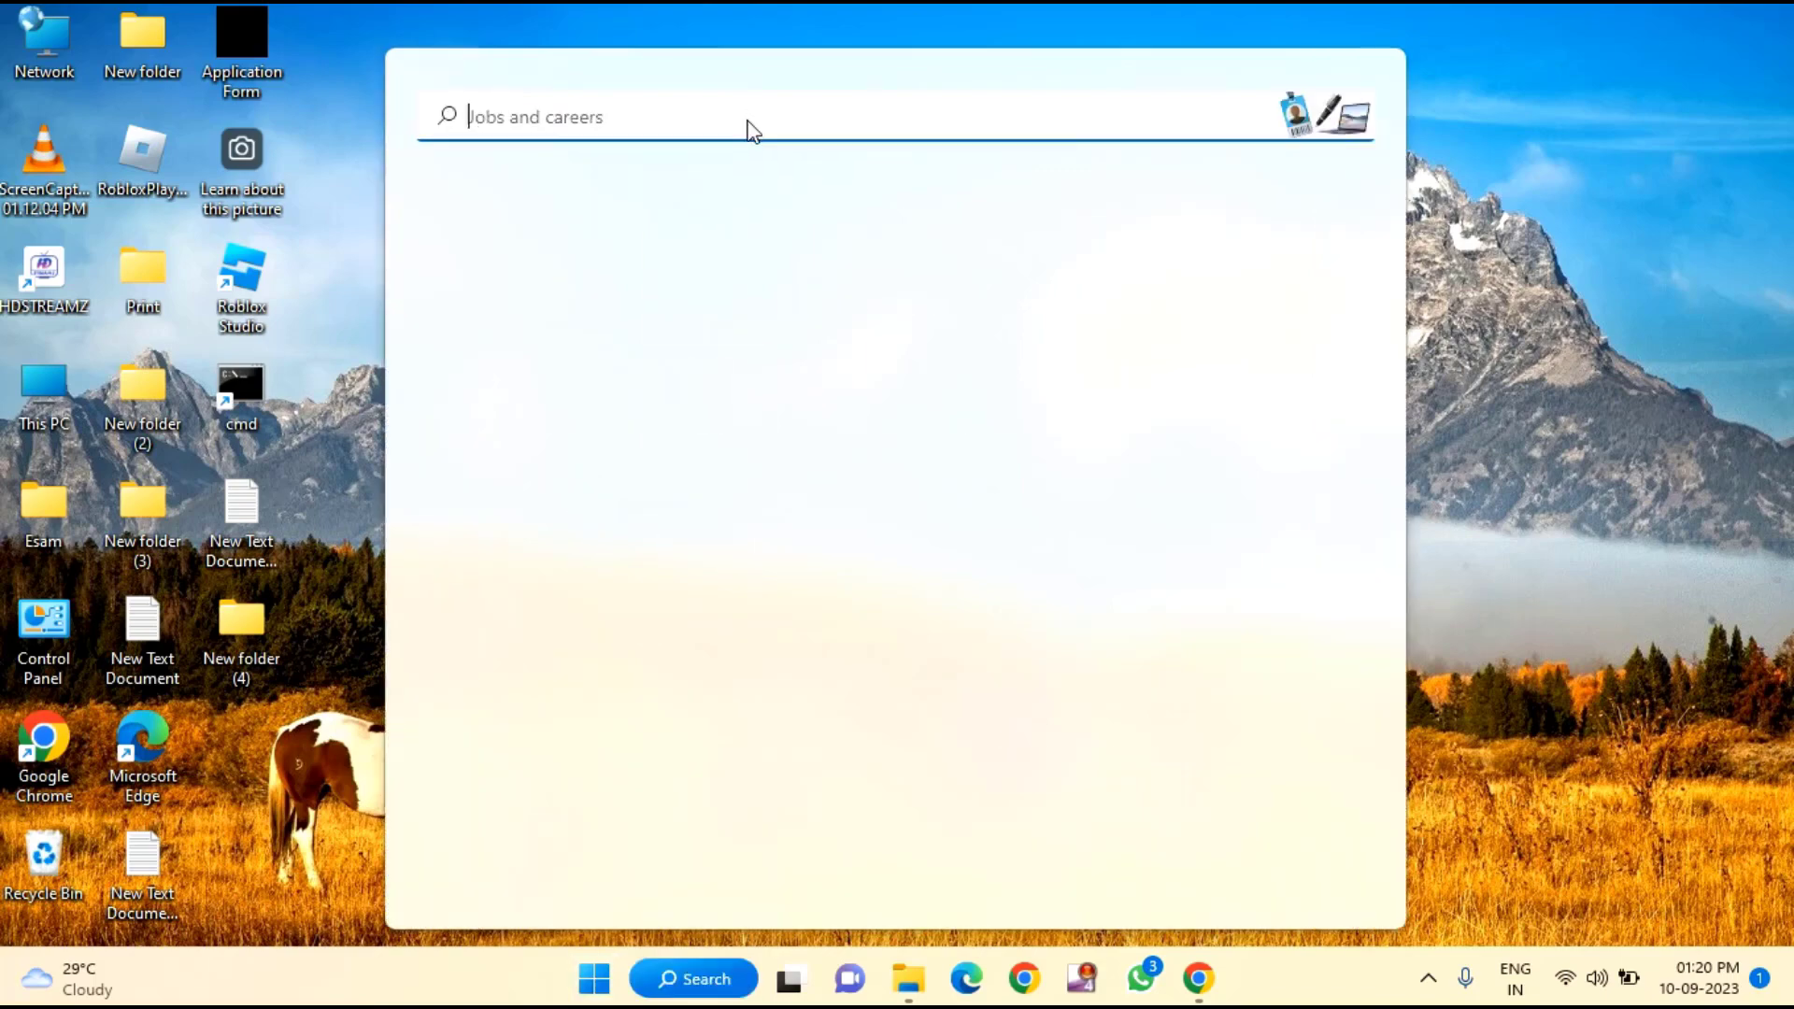
pyautogui.write('control')
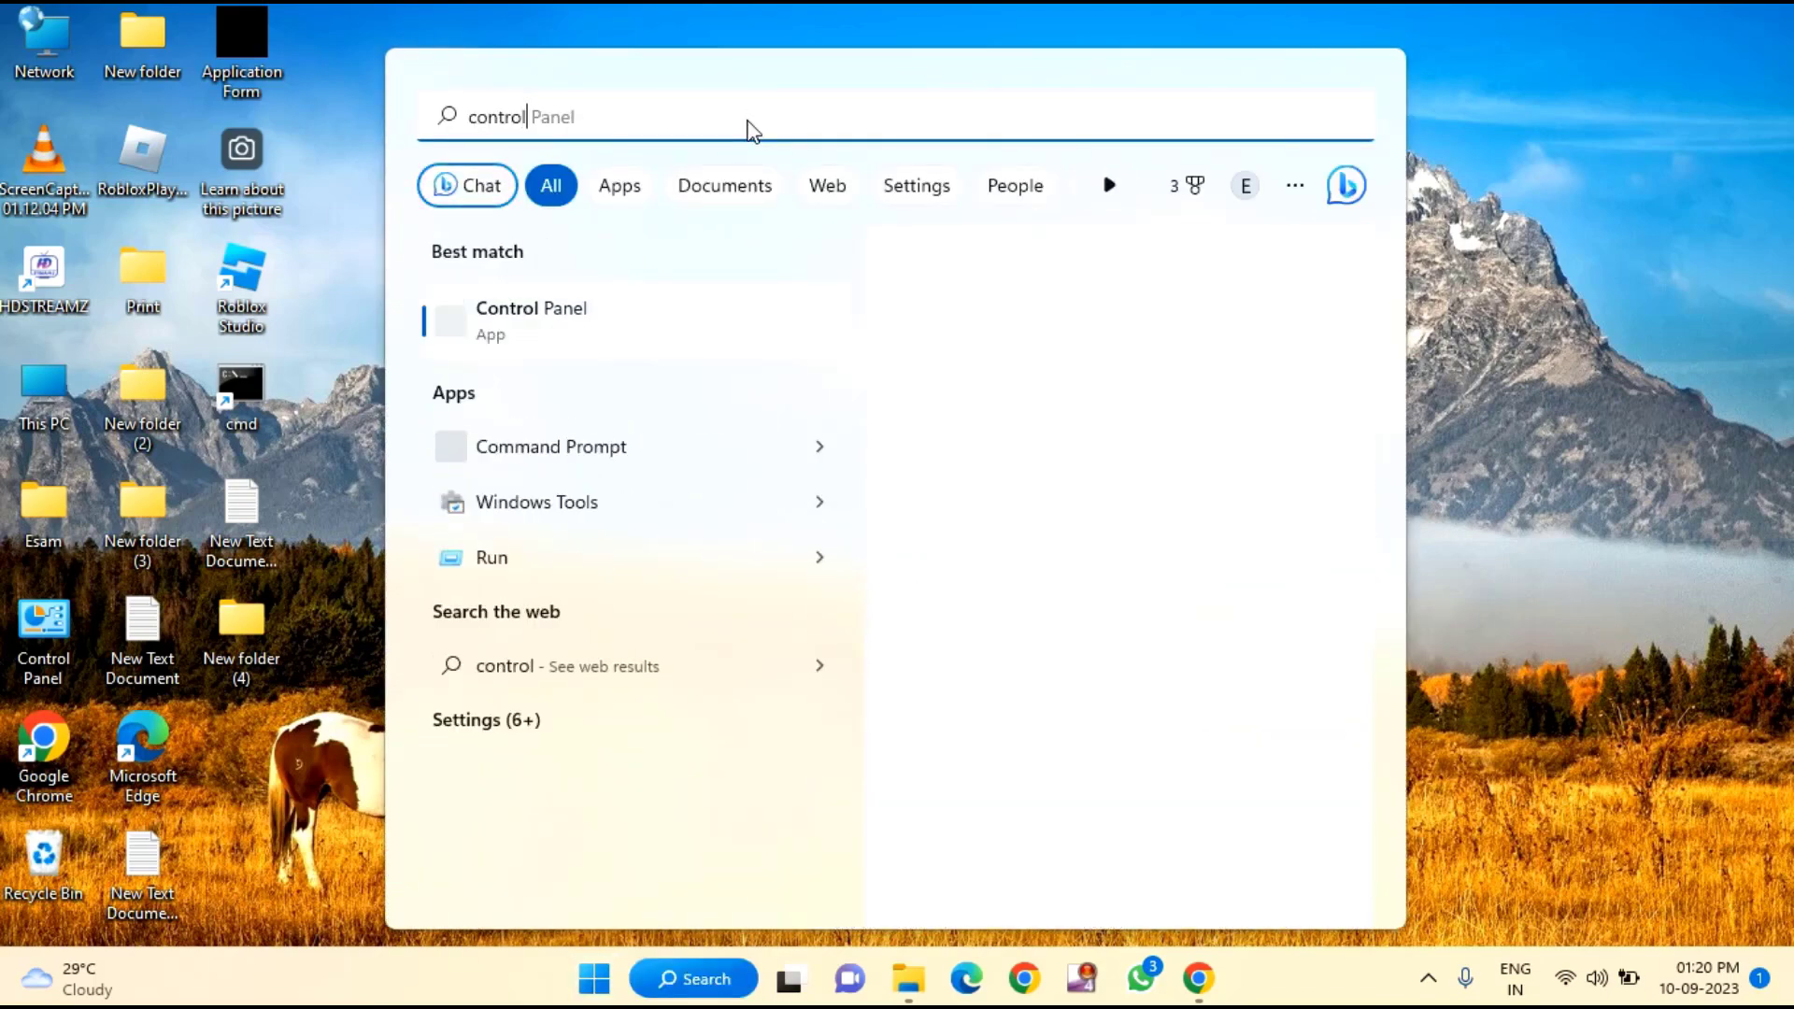
pyautogui.click(598, 316)
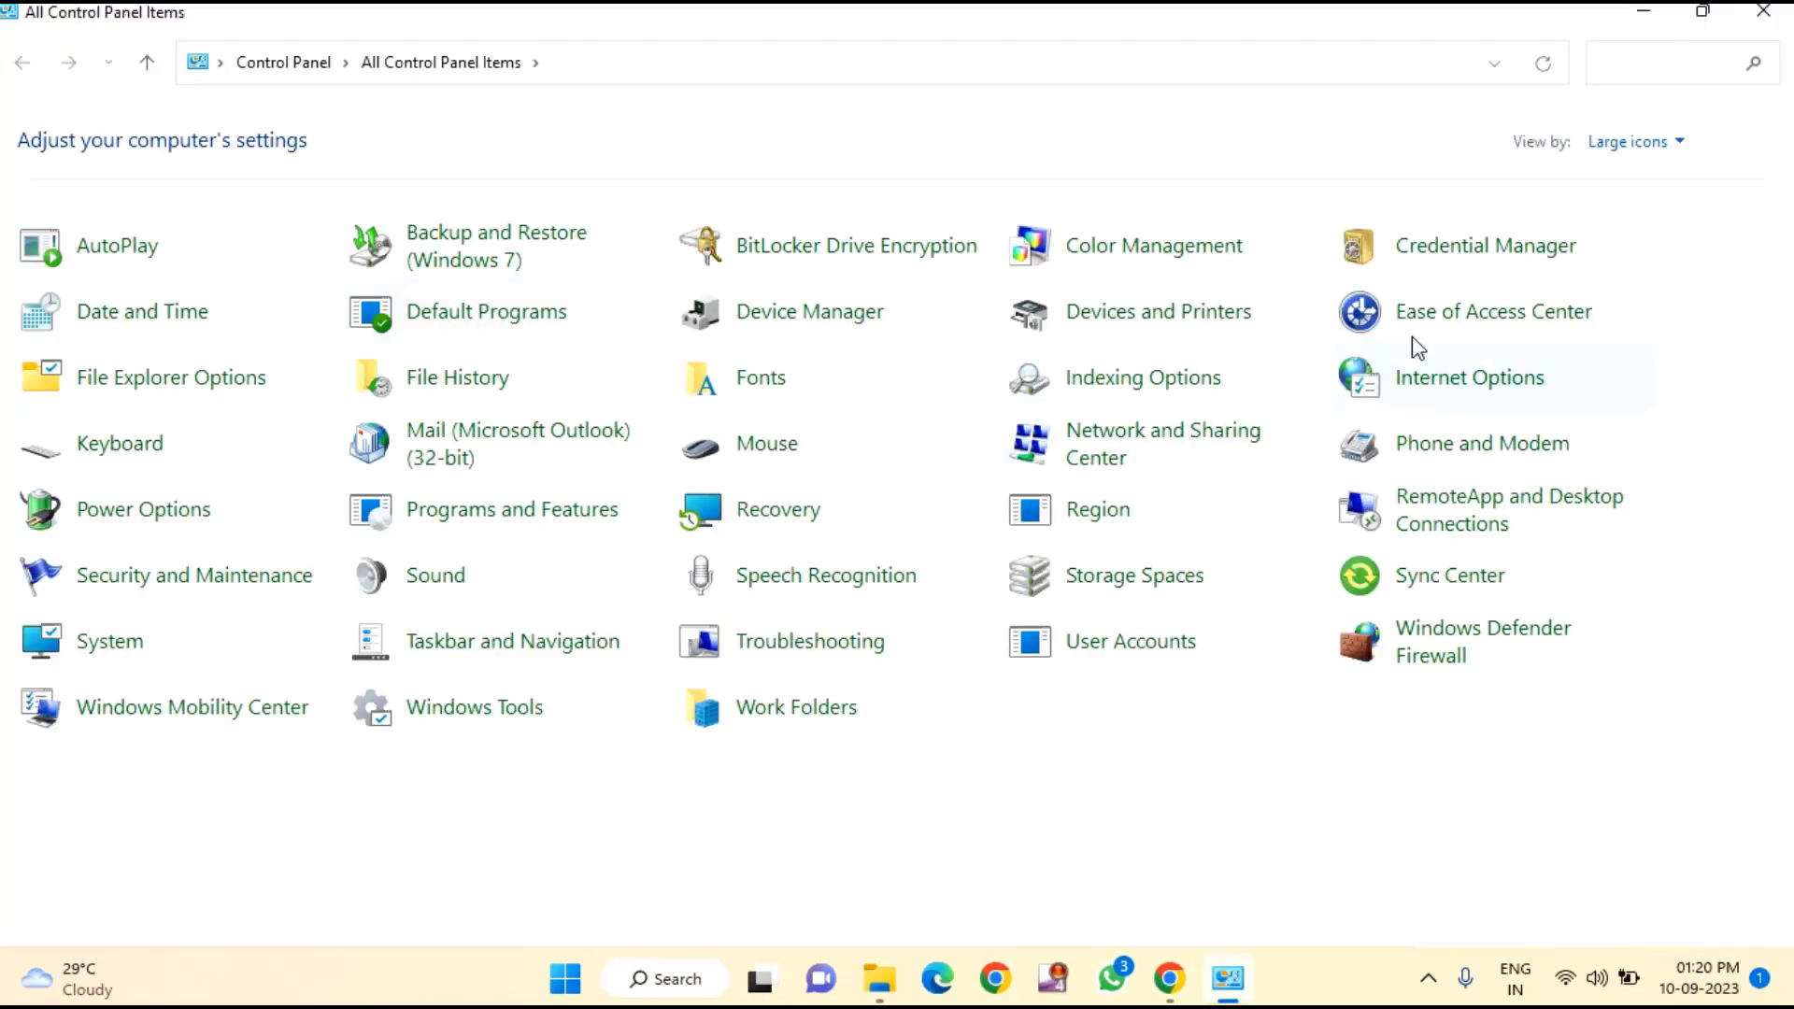
# Switch Control Panel to the Category view and open the list of installed programs for uninstalling
pyautogui.click(1614, 151)
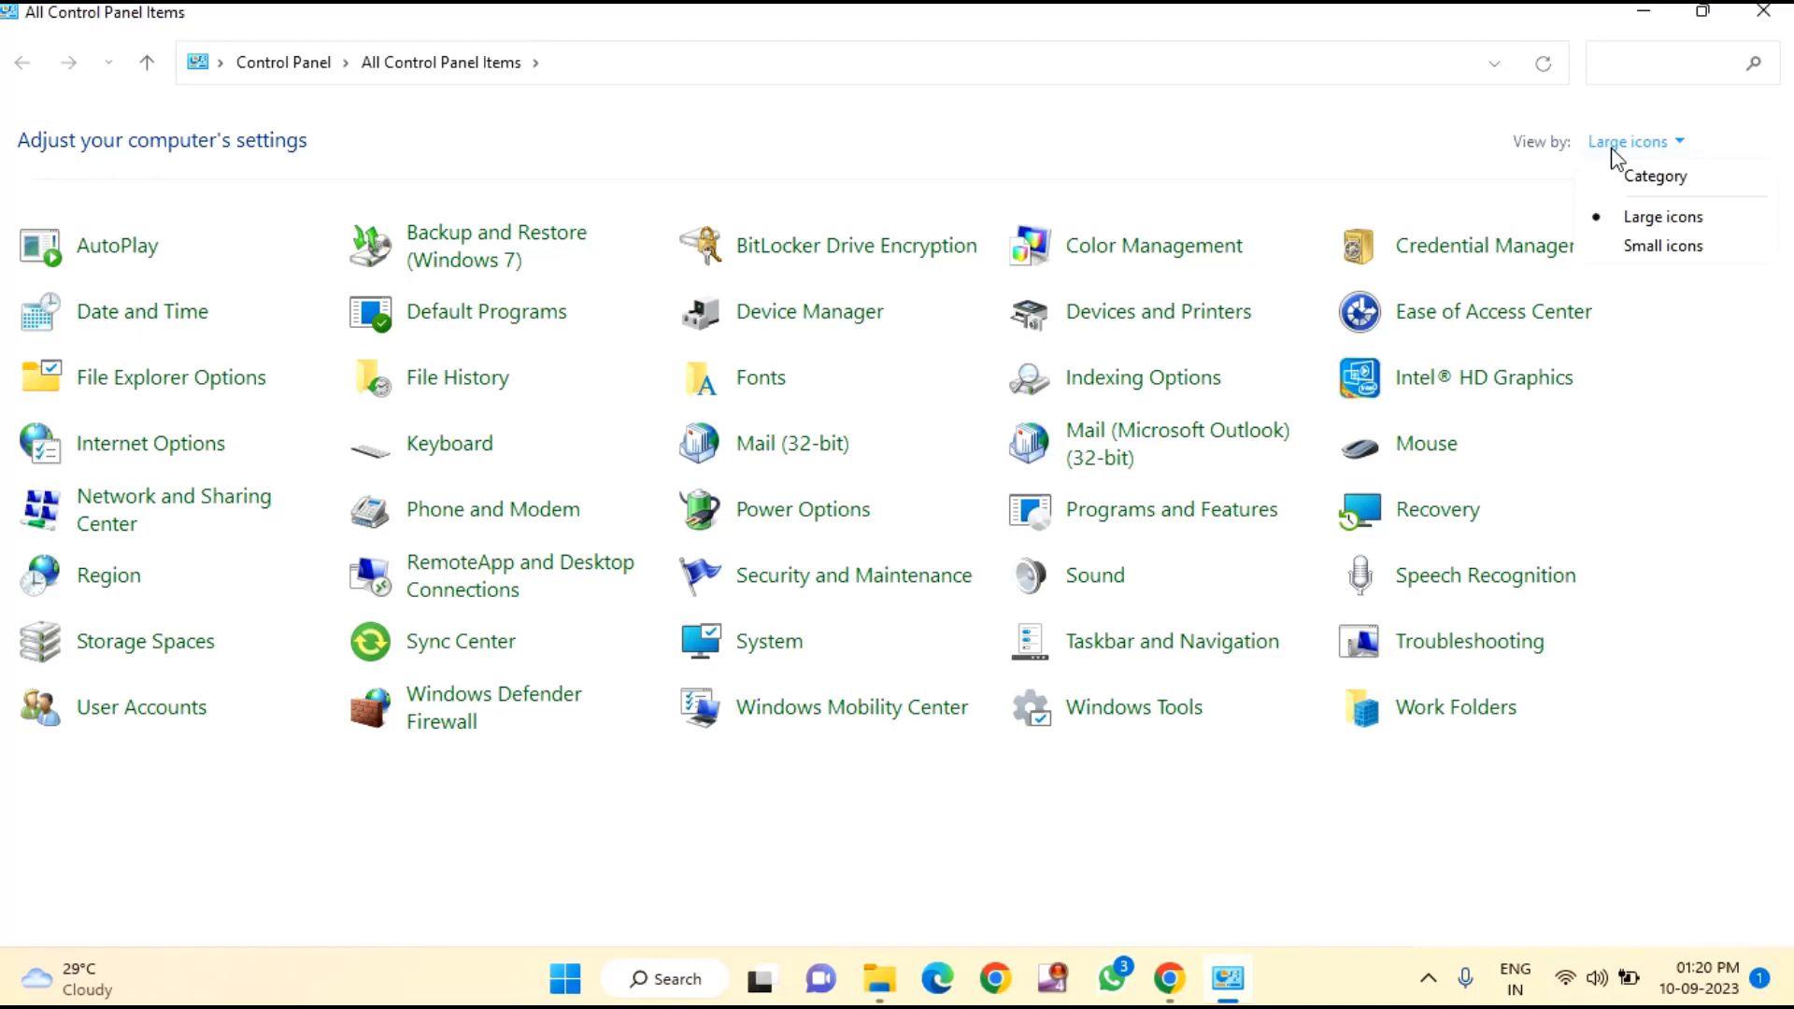
pyautogui.click(1653, 175)
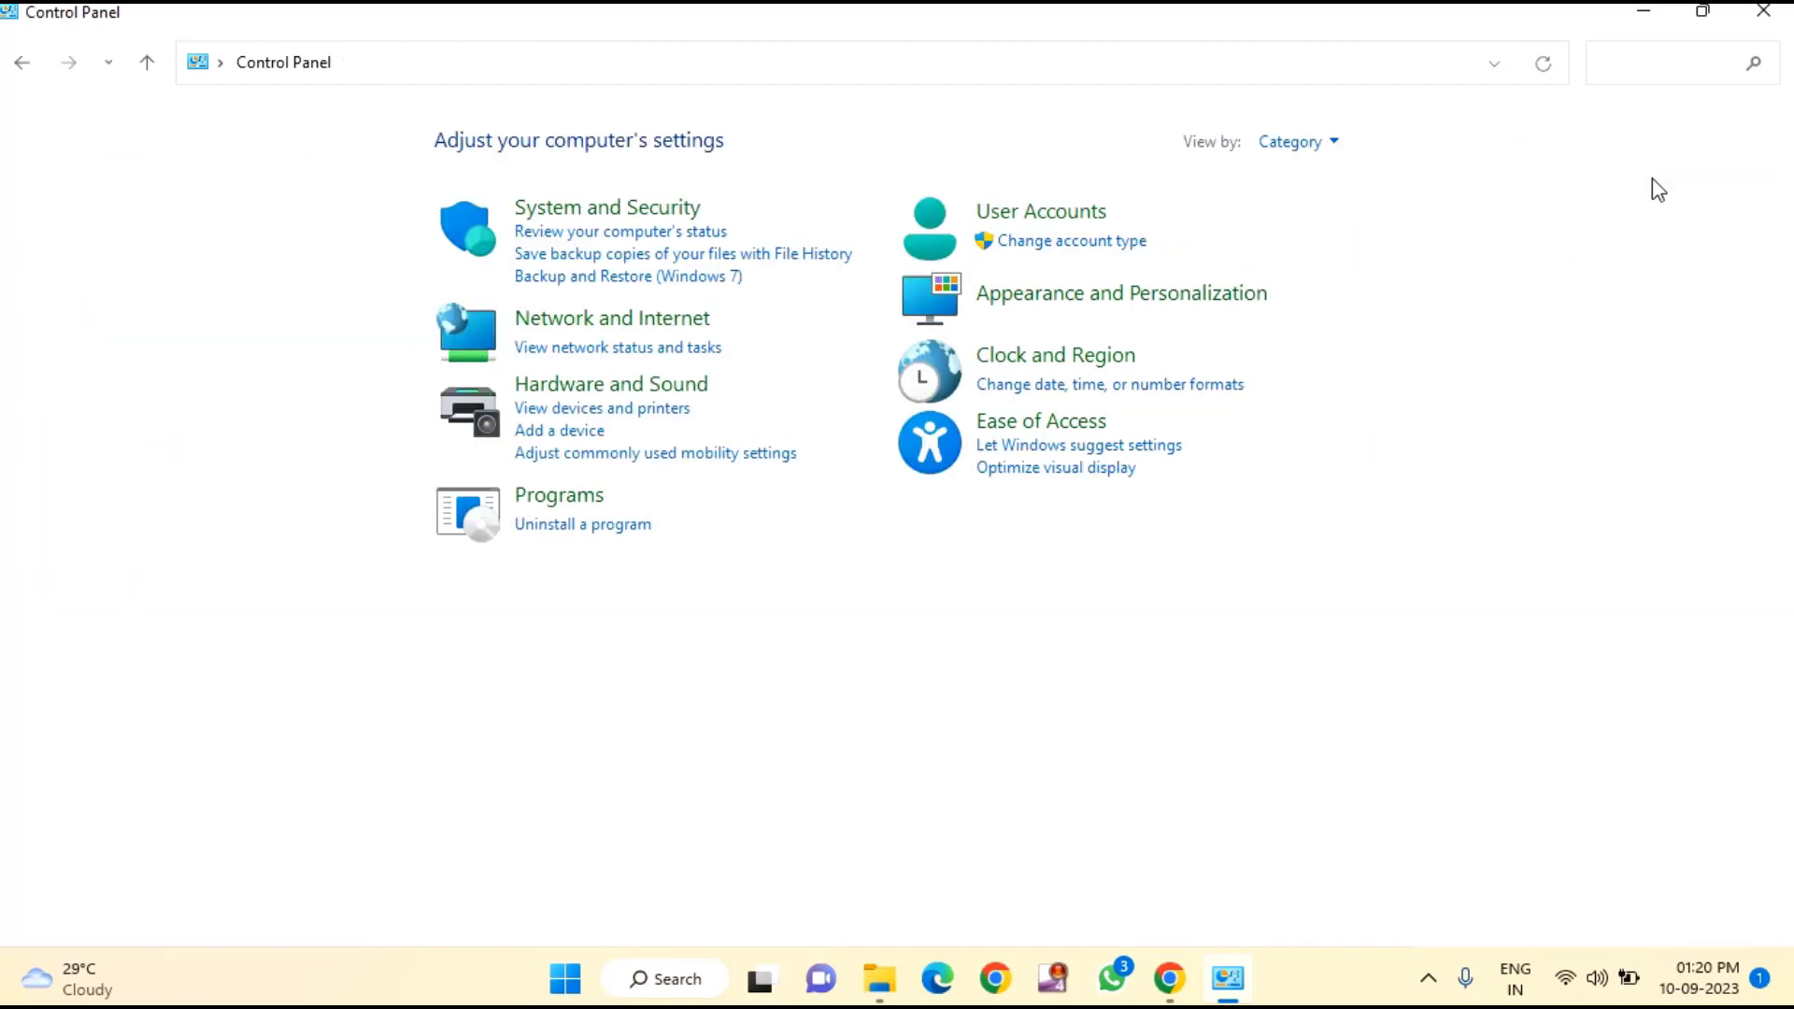
pyautogui.click(577, 528)
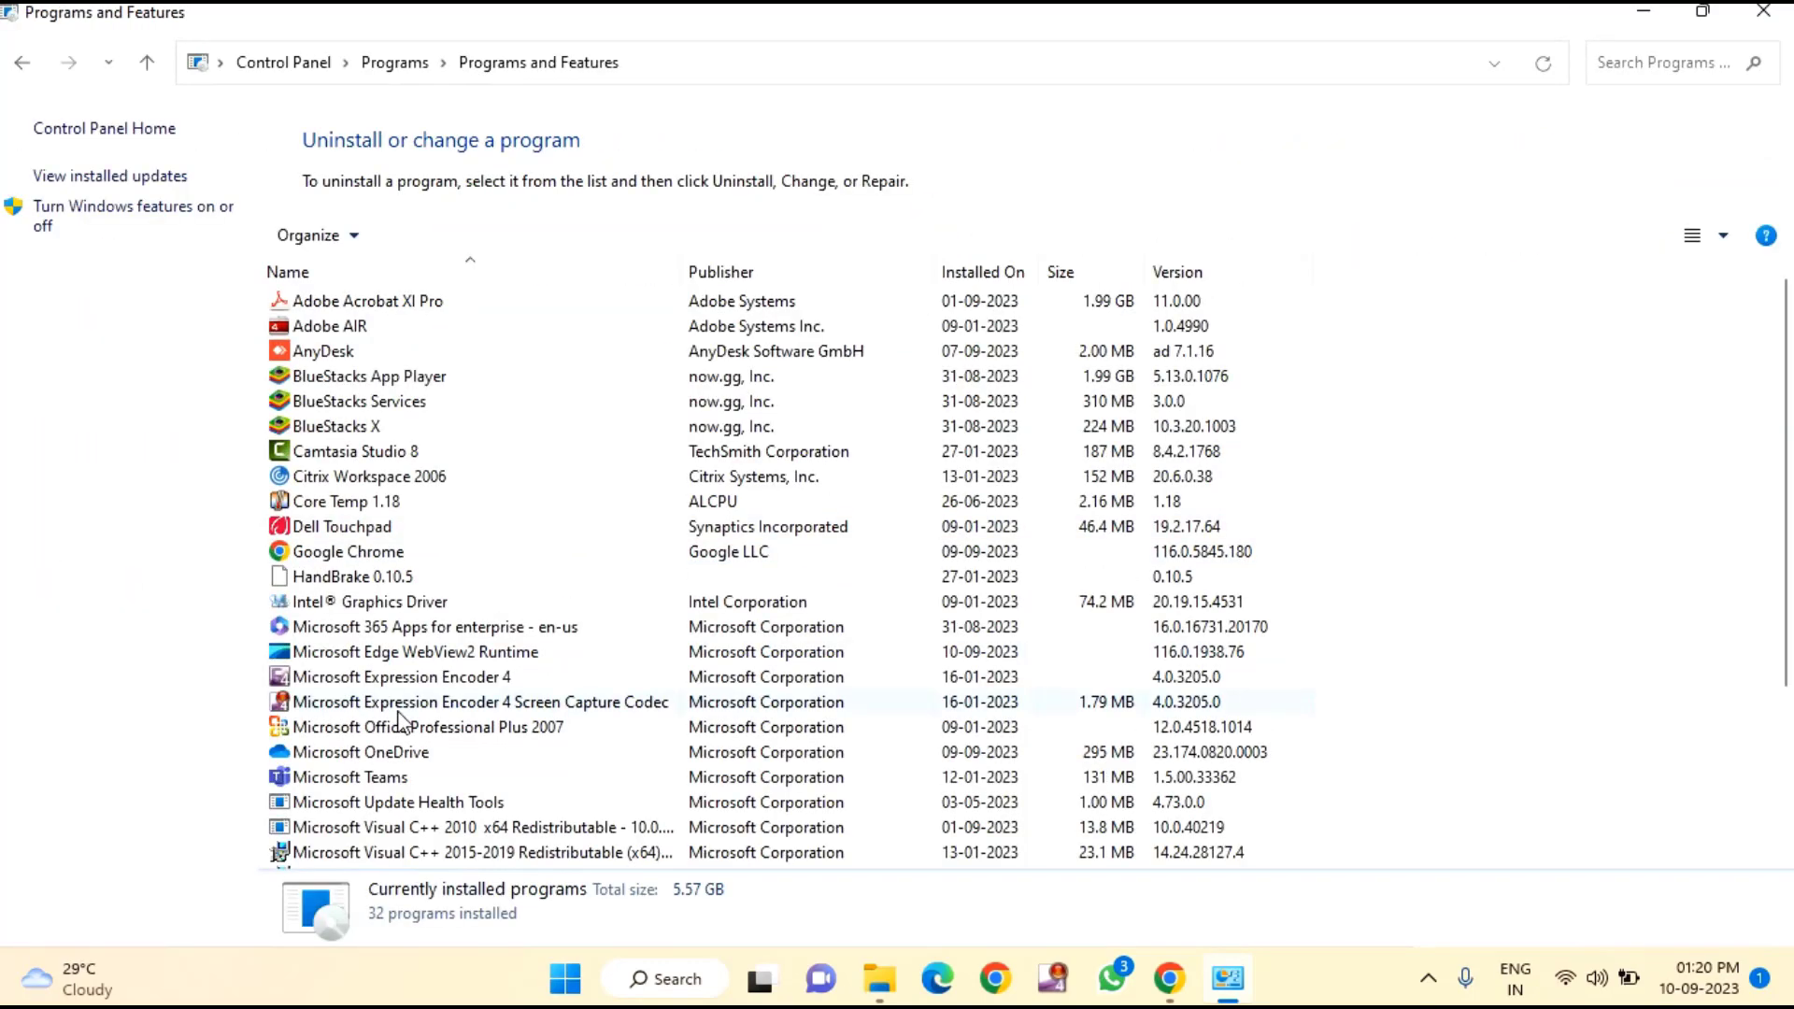
# Check the Uninstall option for Roblox Studio in the installed programs without uninstalling it, and close the Programs and Features window
pyautogui.scroll(-3, 402, 722)
pyautogui.click(349, 757)
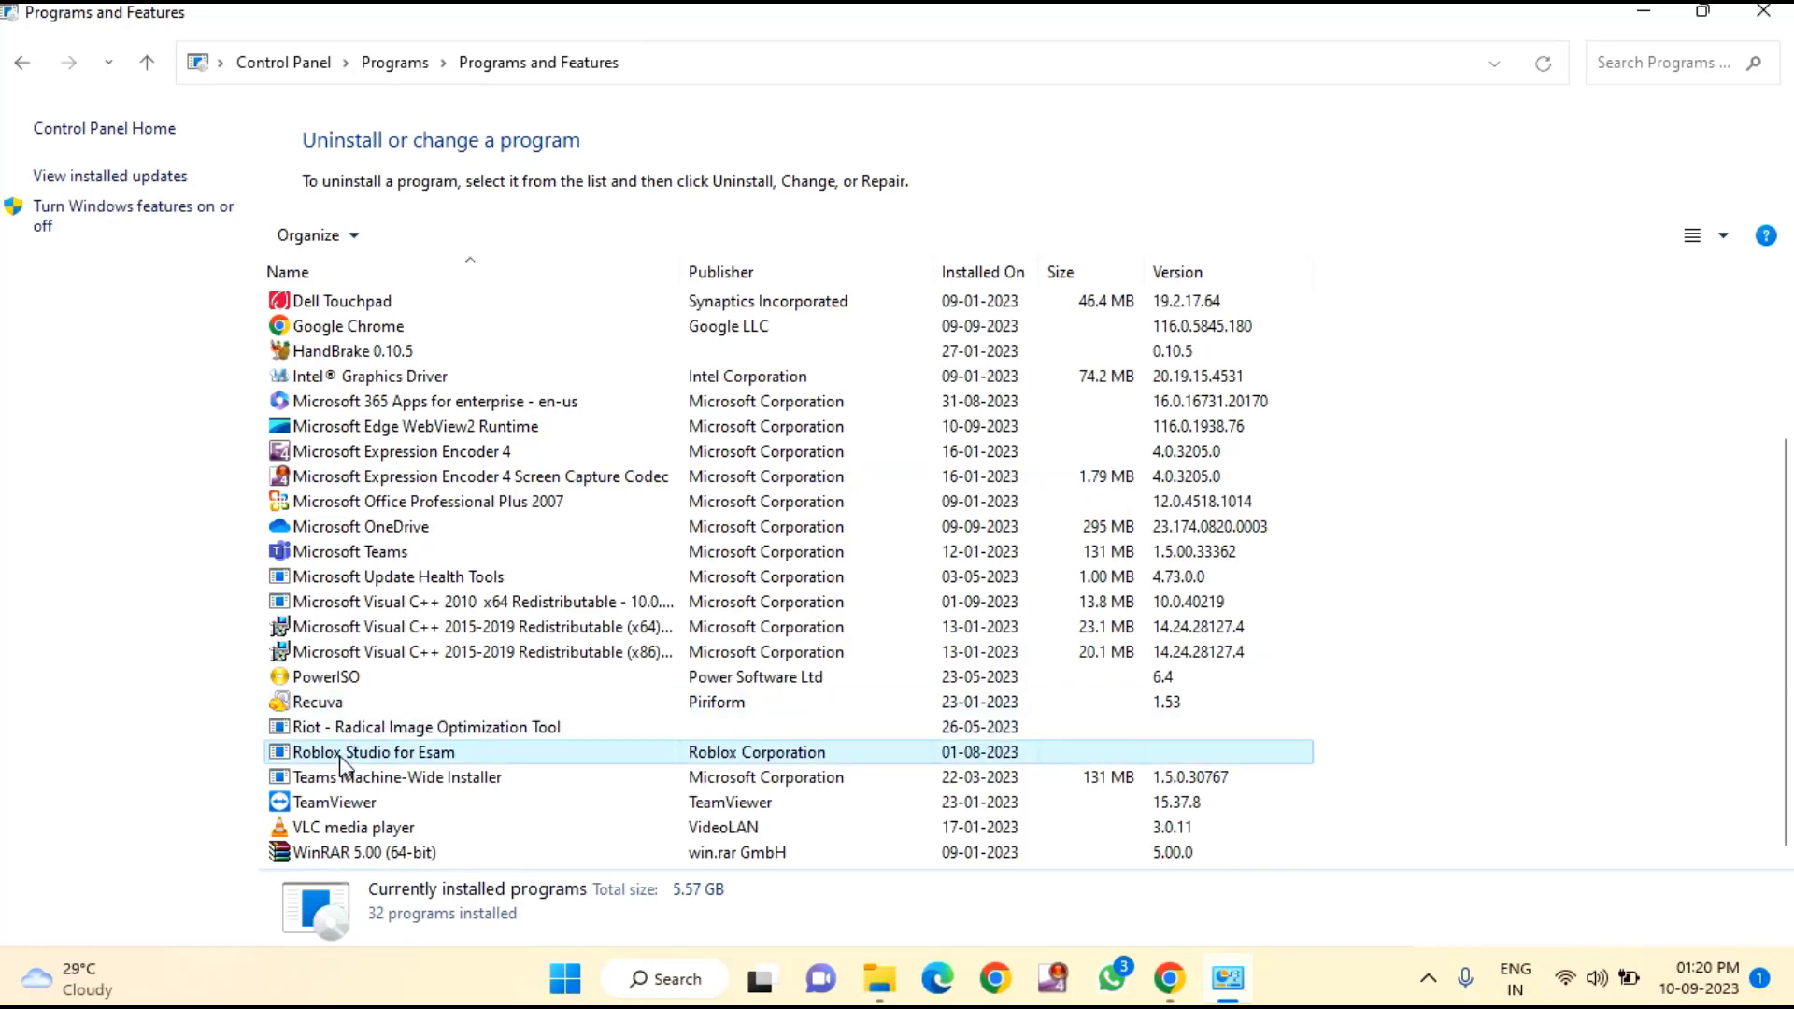
pyautogui.rightClick(353, 759)
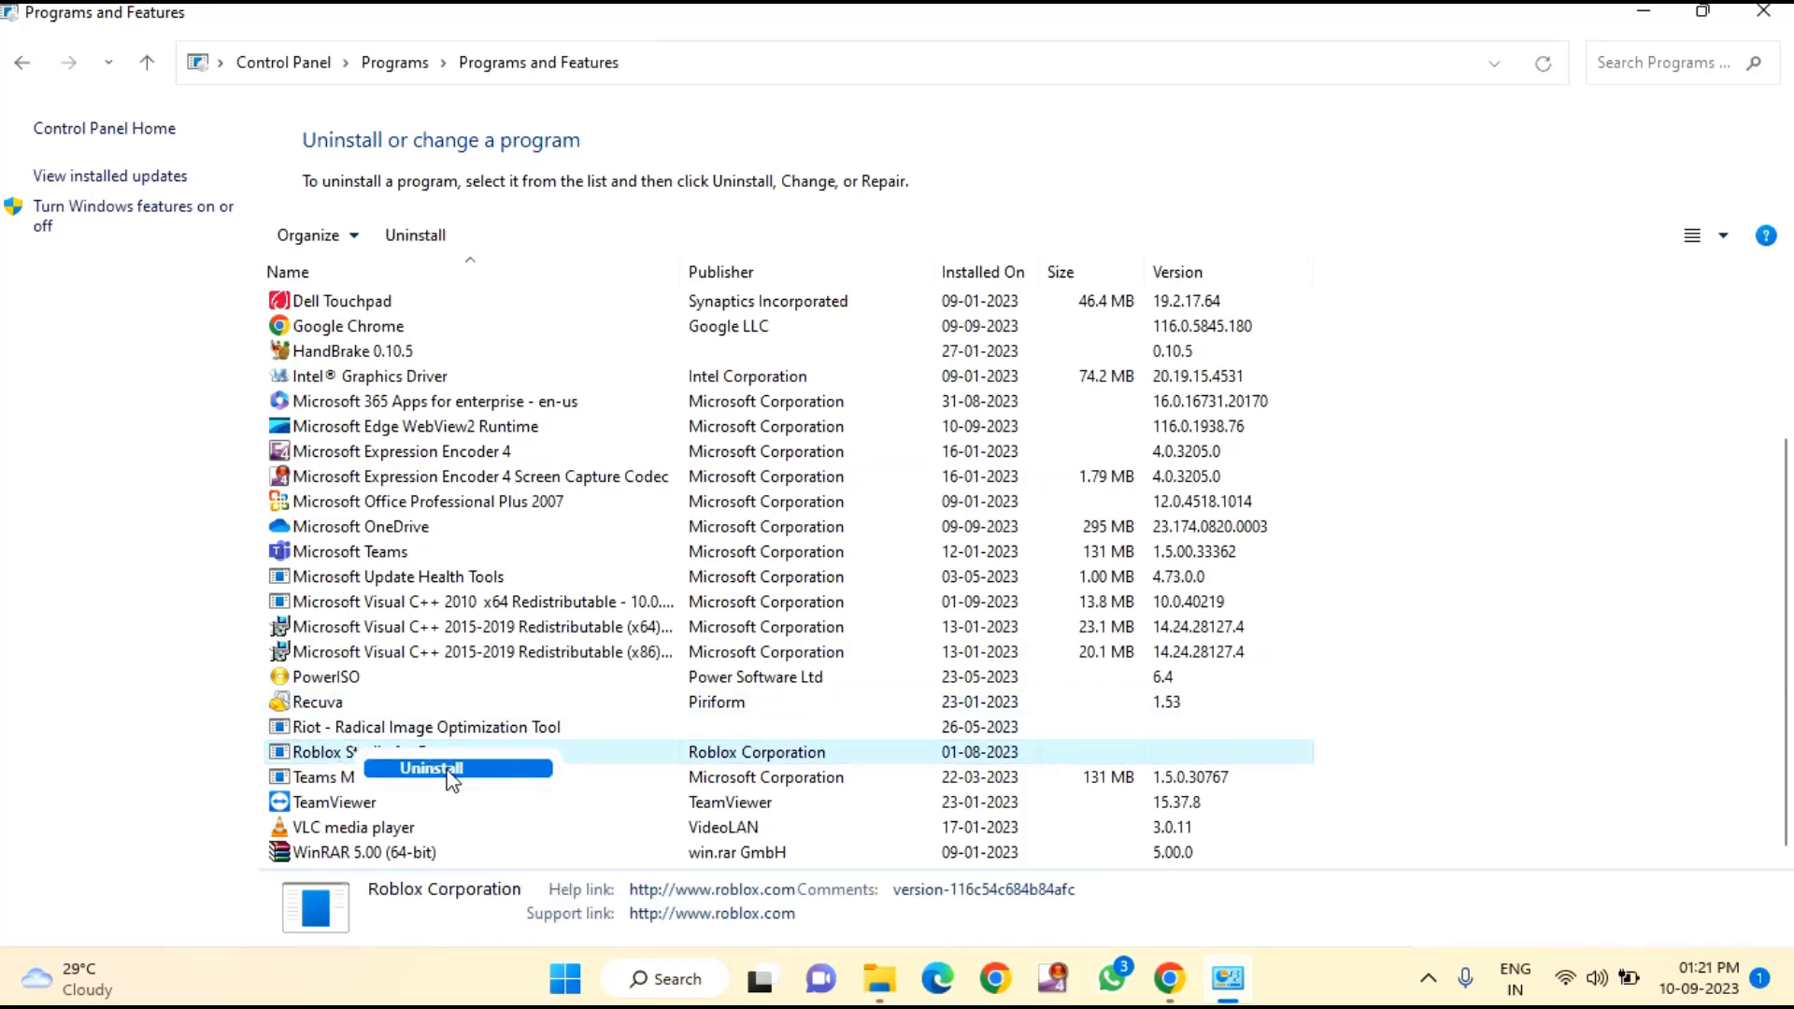
pyautogui.click(1764, 11)
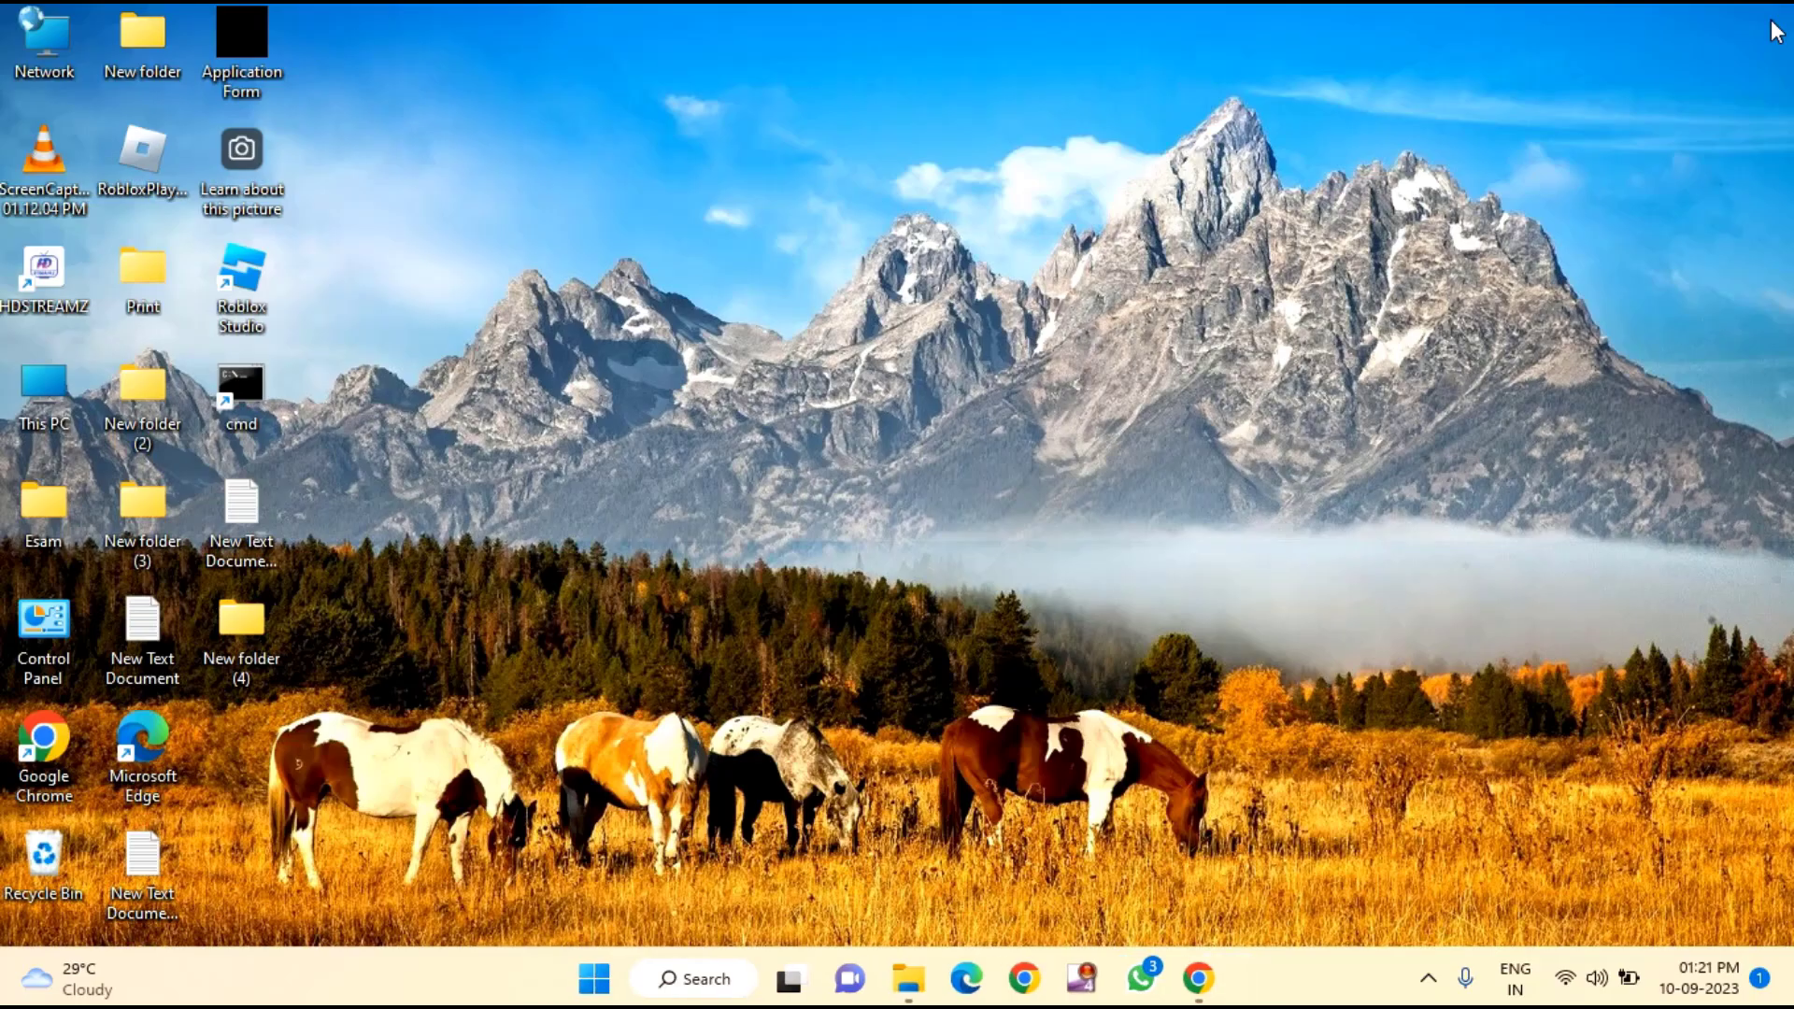